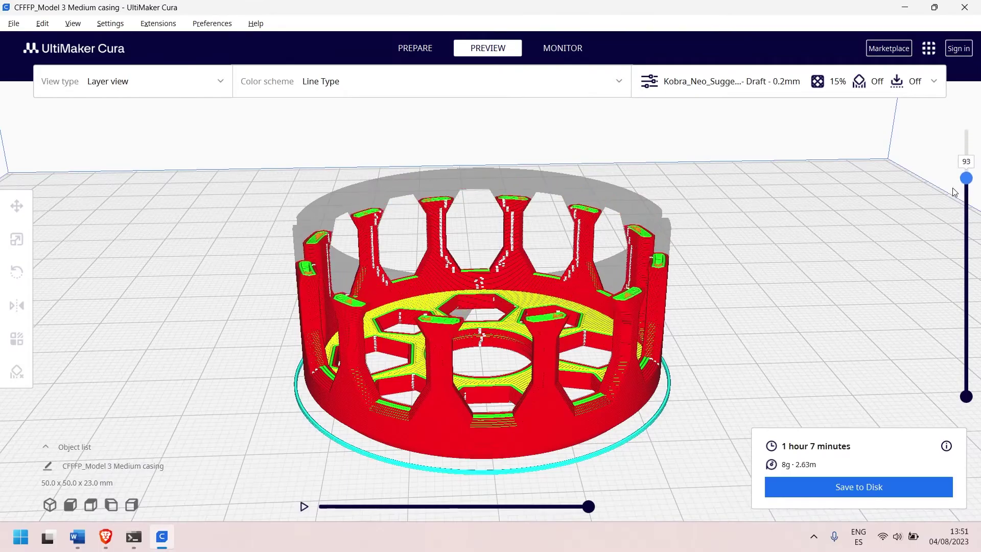
Step: Lower the top visible layer in the layer view to inspect the sliced casing model
{"action": "left_click_drag", "start_coordinate": [954, 192], "coordinate": [954, 270]}
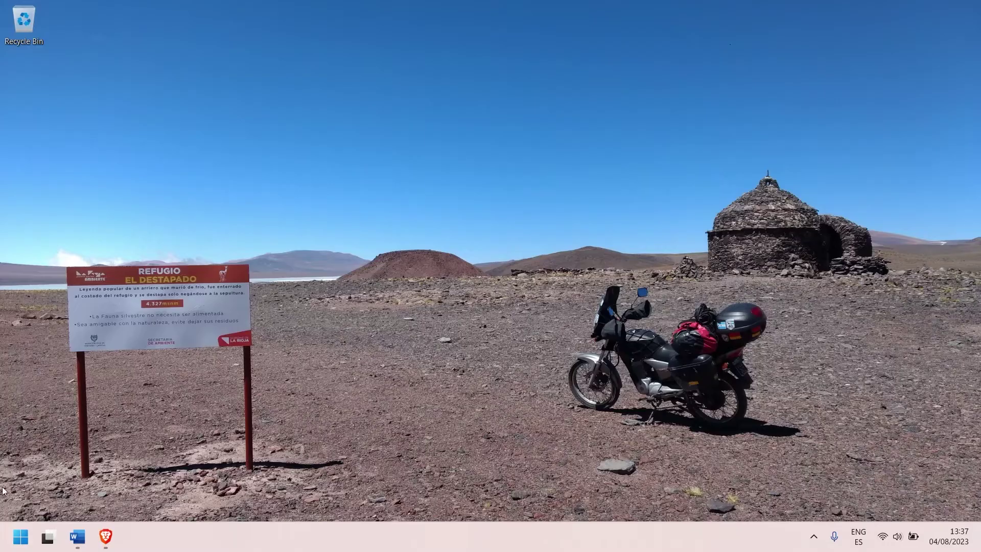
Step: Open the OctoPrint page at localhost:5000 in the browser and log in with the saved username and password
{"action": "left_click", "coordinate": [21, 537]}
{"action": "left_click", "coordinate": [366, 214]}
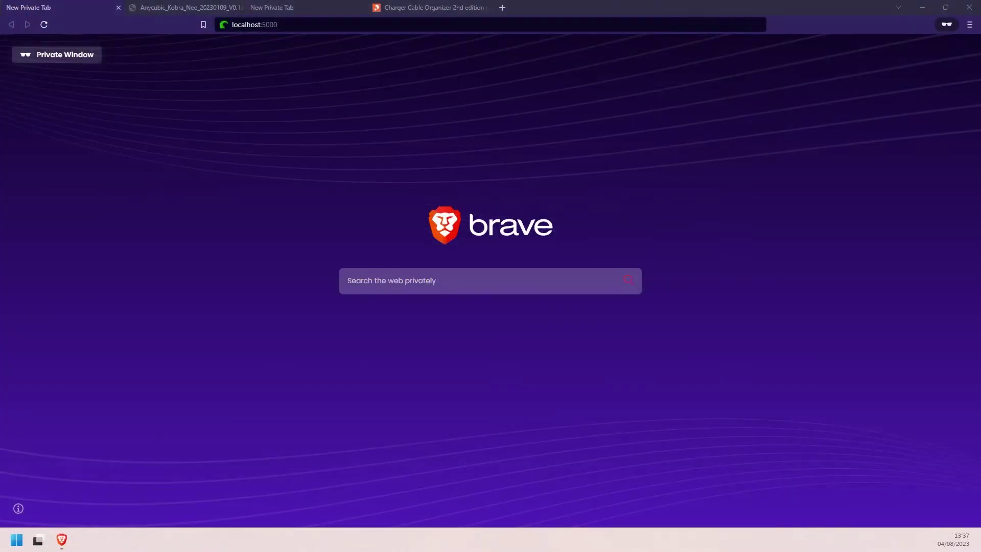
{"action": "left_click", "coordinate": [317, 25]}
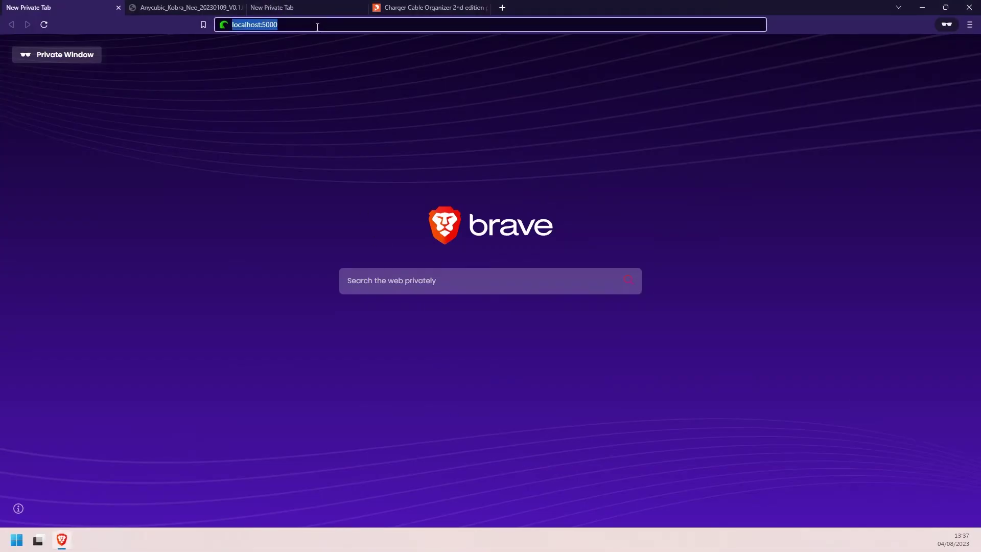
{"action": "key", "text": "Return"}
{"action": "left_click", "coordinate": [449, 104]}
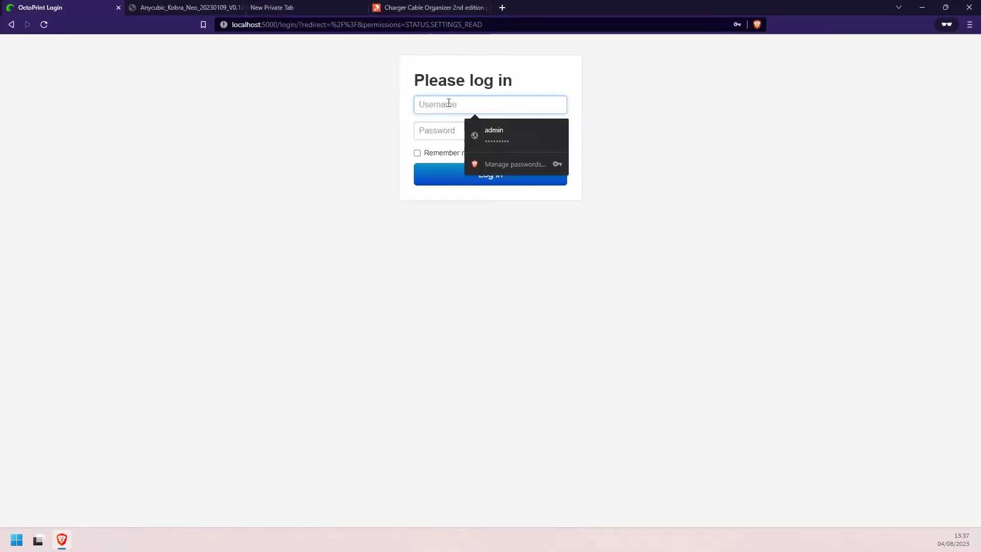
{"action": "left_click", "coordinate": [471, 136]}
{"action": "left_click", "coordinate": [490, 169]}
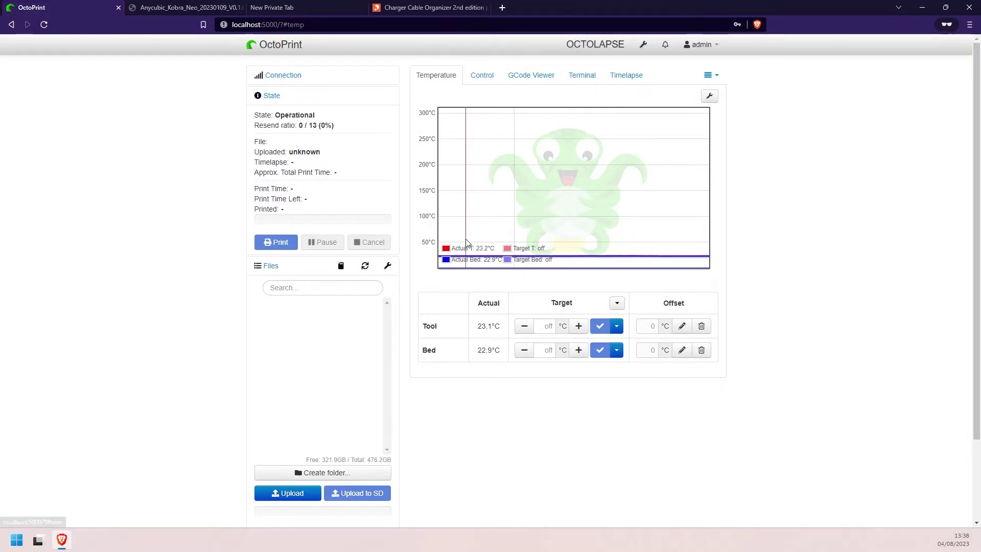
Step: Send the g28 homing command to the printer through the OctoPrint terminal
{"action": "left_click", "coordinate": [590, 80]}
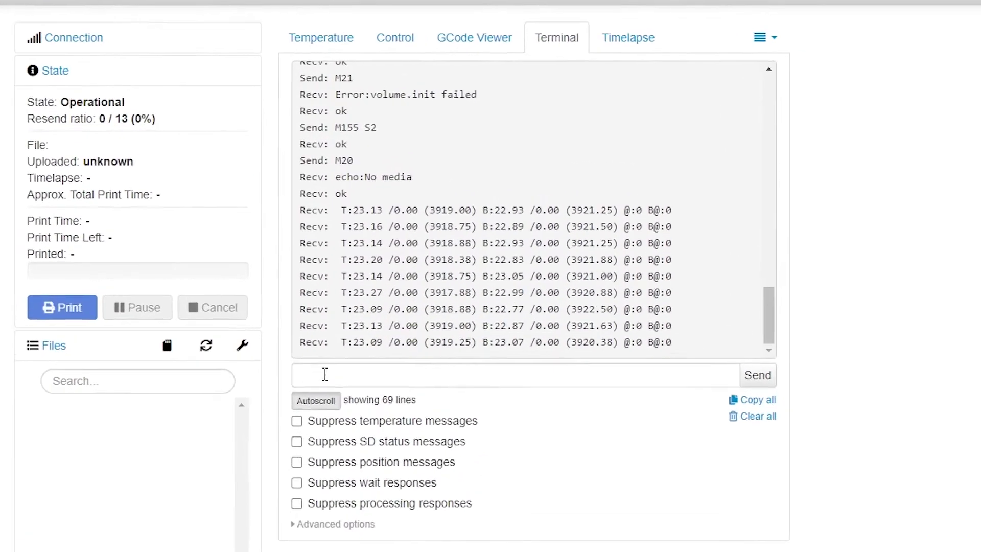
{"action": "left_click", "coordinate": [440, 280]}
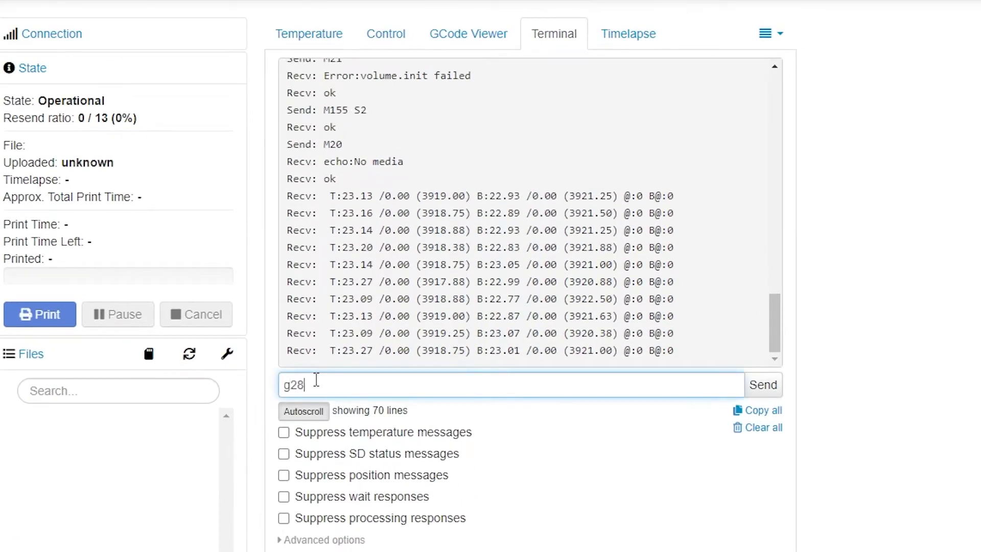
{"action": "type", "text": "g28"}
{"action": "key", "text": "Return"}
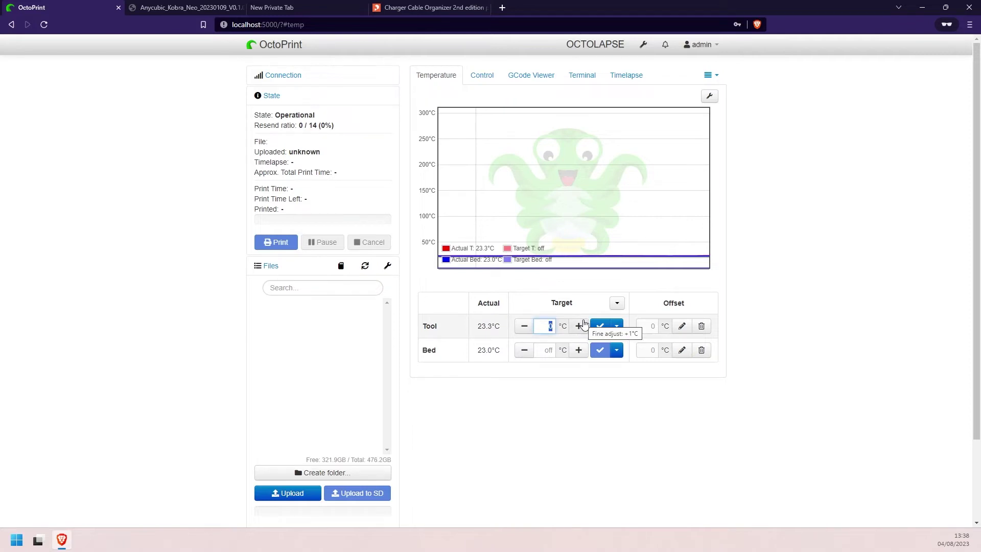
Step: Set the printer's target temperatures to 180 °C for the tool and 60 °C for the bed
{"action": "type", "text": "17"}
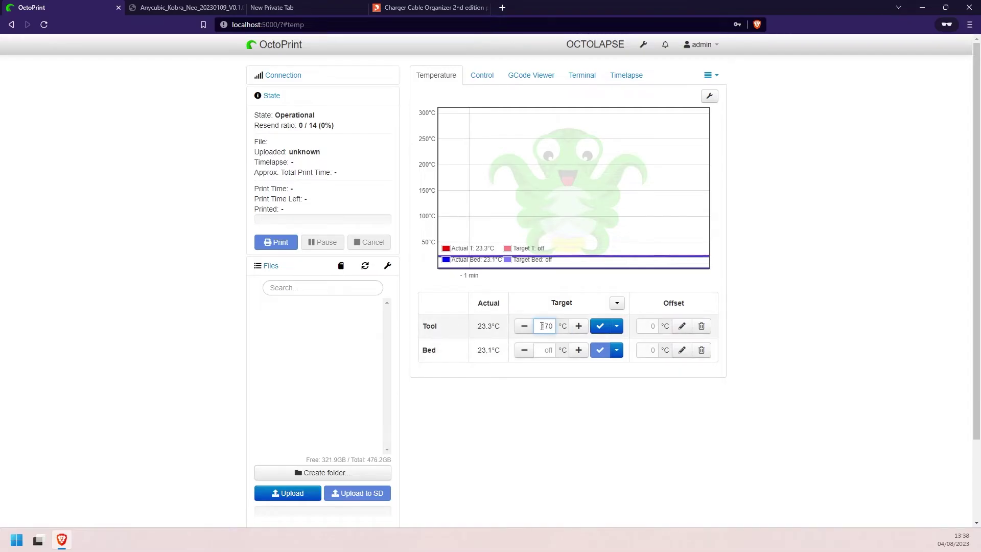
{"action": "left_click", "coordinate": [601, 326]}
{"action": "left_click", "coordinate": [546, 350]}
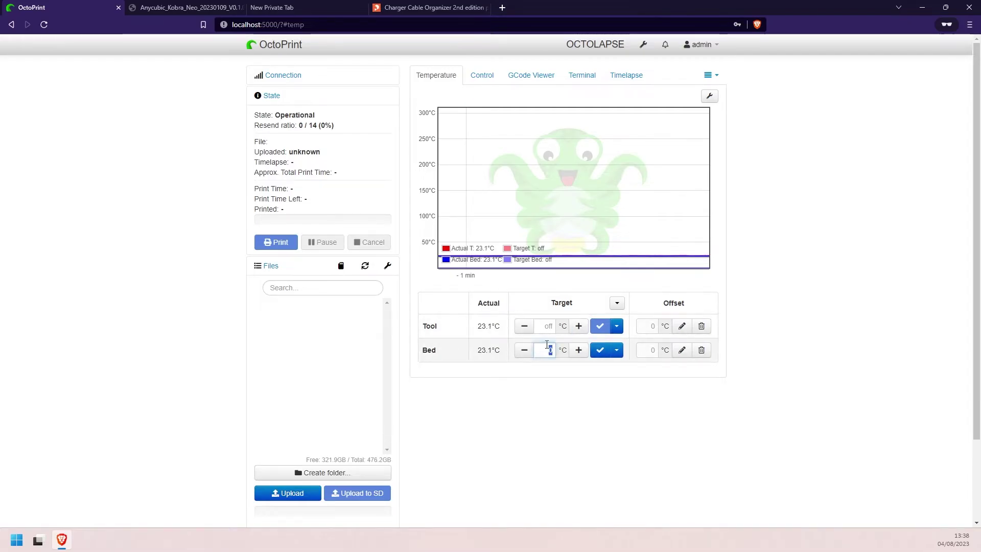
{"action": "left_click", "coordinate": [578, 328]}
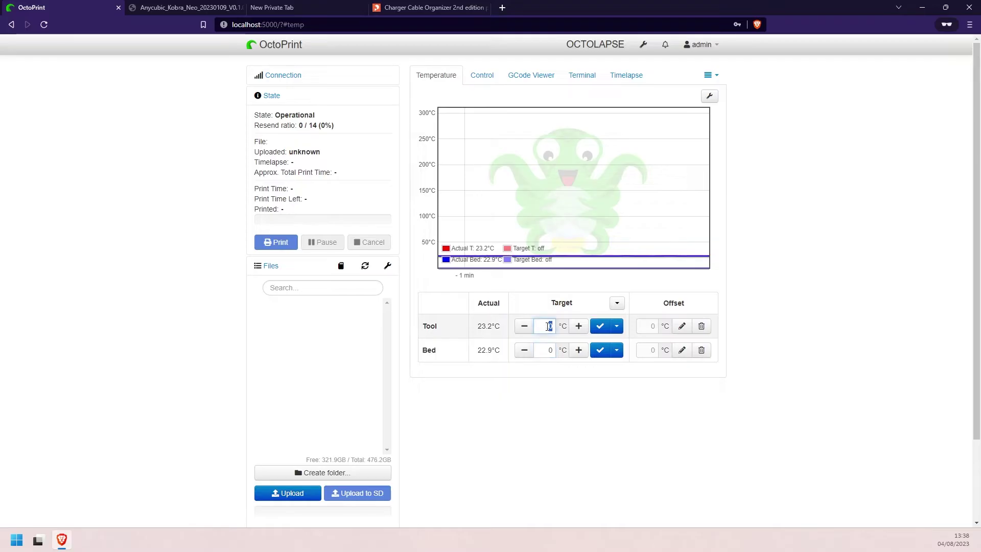
{"action": "type", "text": "60"}
{"action": "key", "text": "Return"}
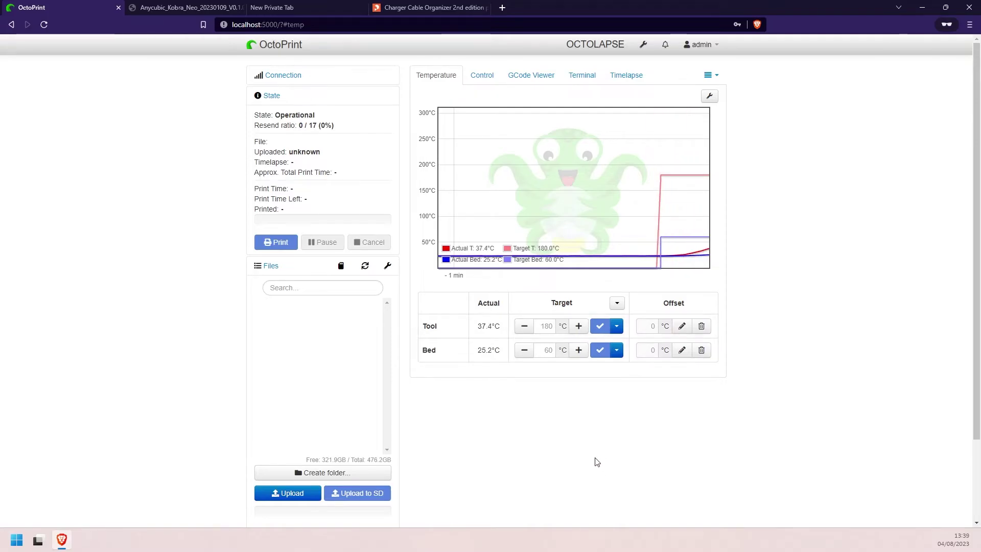
Step: View the Anycubic Kobra Neo document already open in the browser
{"action": "left_click", "coordinate": [158, 7]}
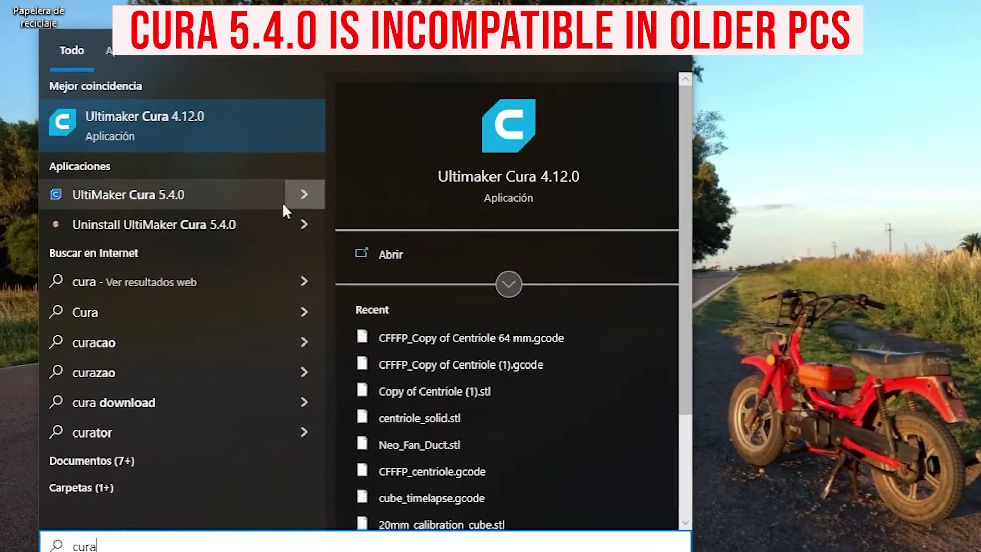
Step: Try to launch UltiMaker Cura 5.4.0 on the older PC
{"action": "left_click", "coordinate": [173, 198]}
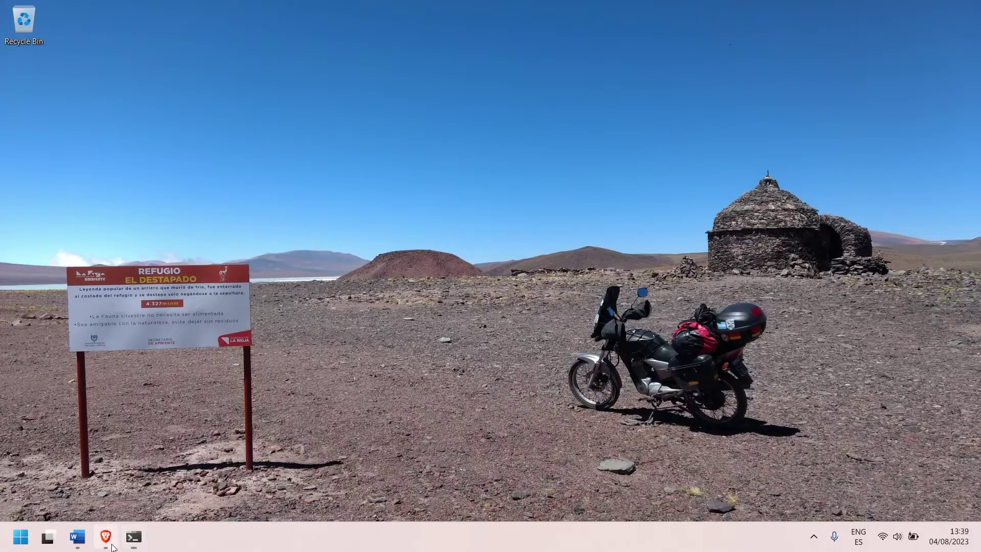
{"action": "left_click", "coordinate": [112, 547]}
{"action": "left_click", "coordinate": [206, 32]}
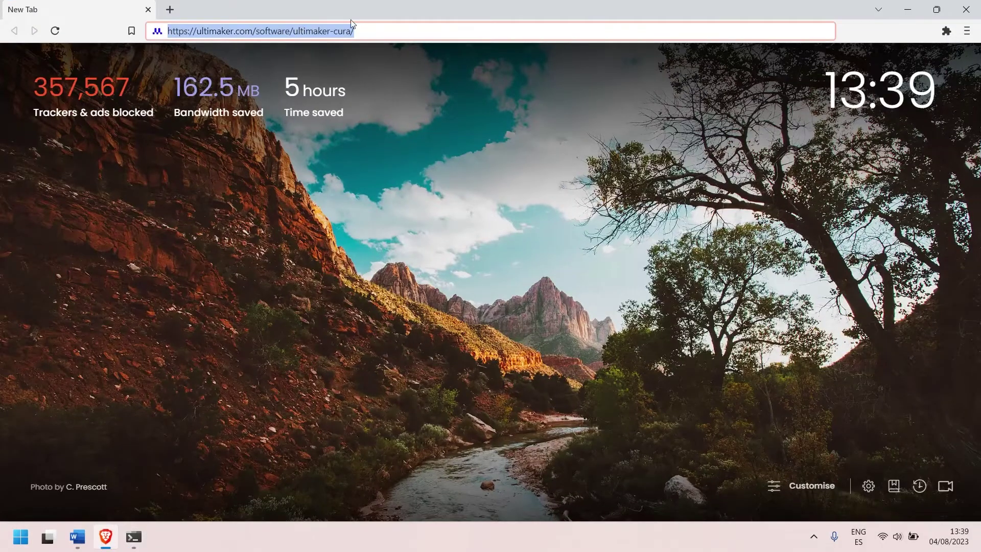
{"action": "left_click", "coordinate": [363, 29]}
{"action": "key", "text": "Return"}
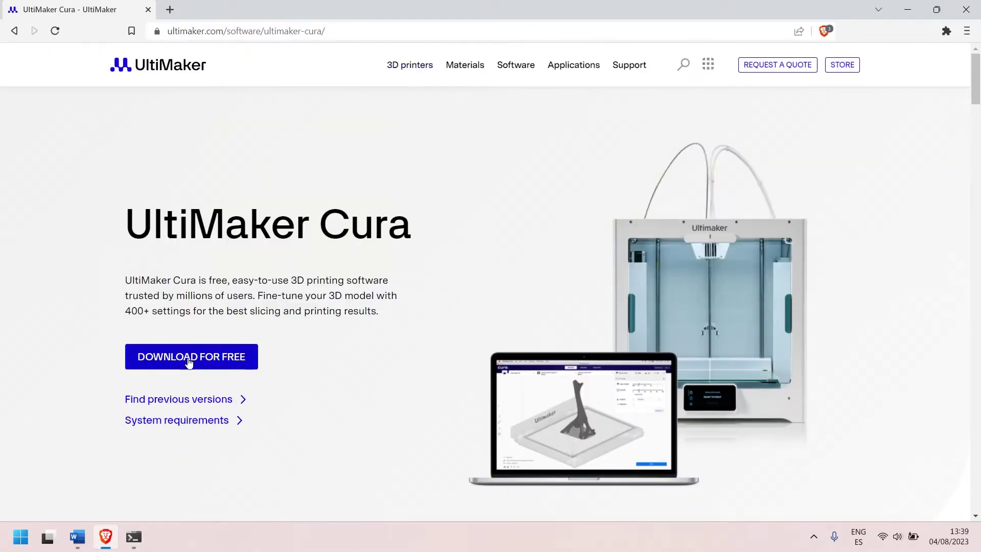
Step: Download the free Windows 64-bit installer UltiMaker-Cura-5.4.0-win64.exe into the Downloads folder
{"action": "left_click", "coordinate": [189, 358]}
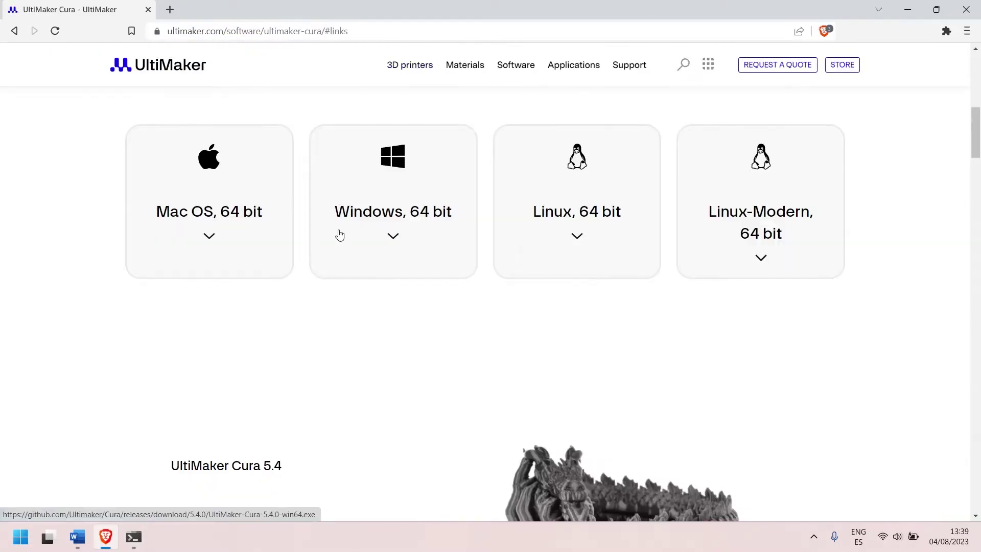
{"action": "left_click", "coordinate": [375, 211]}
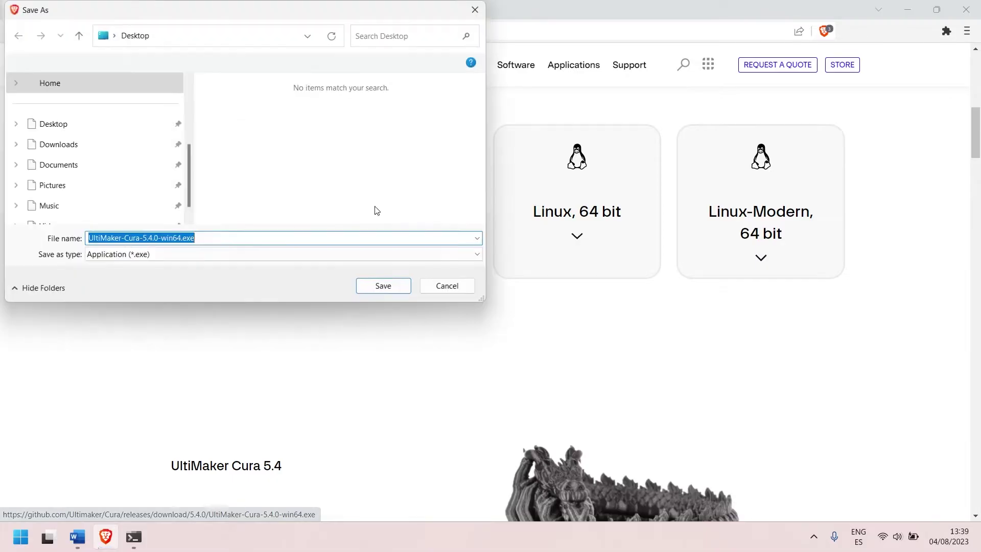
{"action": "left_click", "coordinate": [90, 147]}
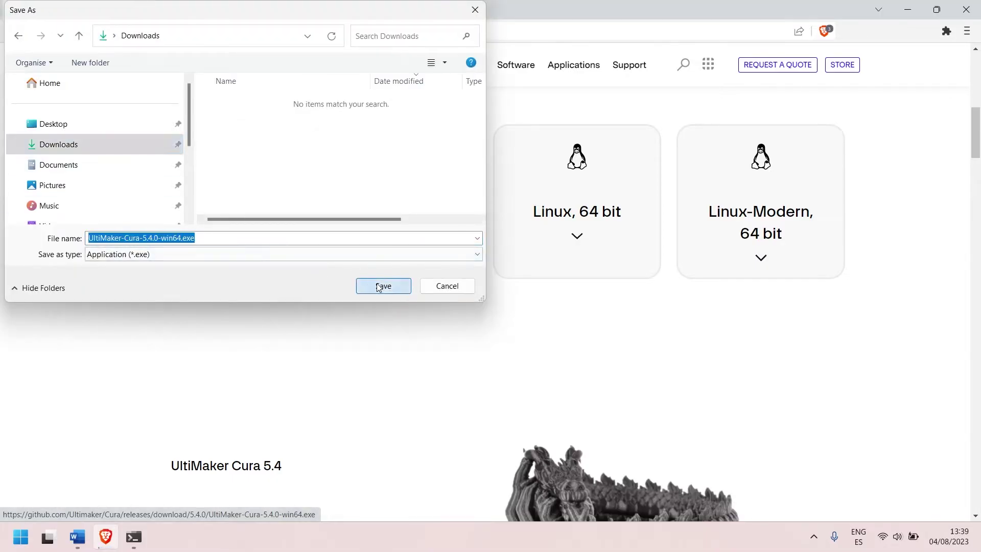
{"action": "left_click", "coordinate": [383, 286]}
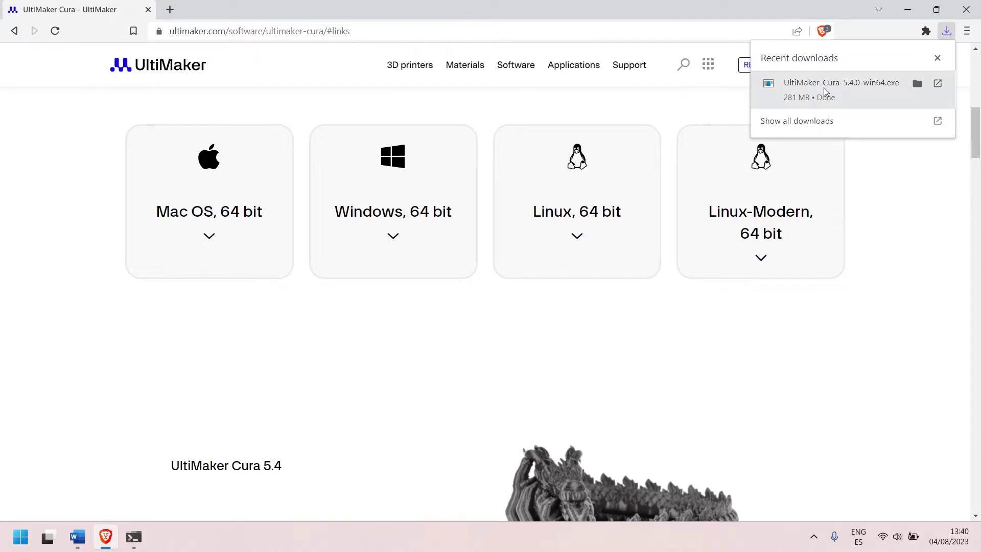
Step: Run the downloaded installer, accept the license and install UltiMaker Cura 5.4.0 in C:\Program Files\UltiMaker Cura 5.4.0, finishing with the program launched
{"action": "left_click", "coordinate": [823, 87]}
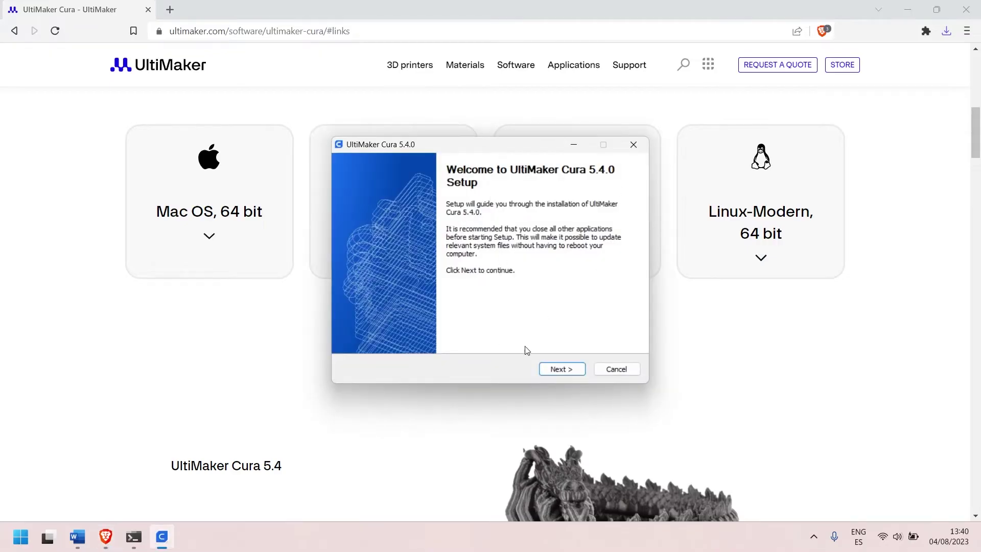
{"action": "left_click", "coordinate": [559, 370]}
{"action": "left_click", "coordinate": [560, 369]}
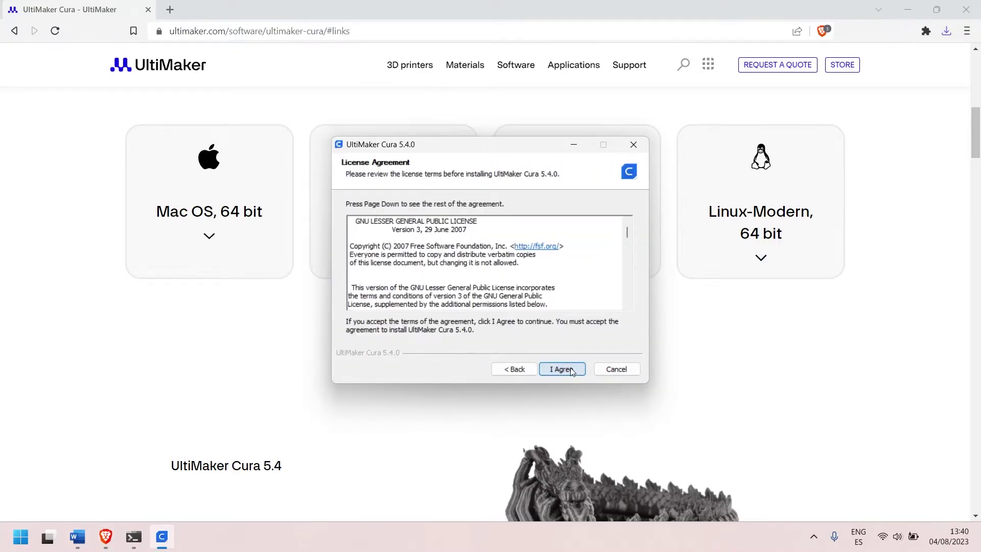
{"action": "left_click", "coordinate": [496, 292]}
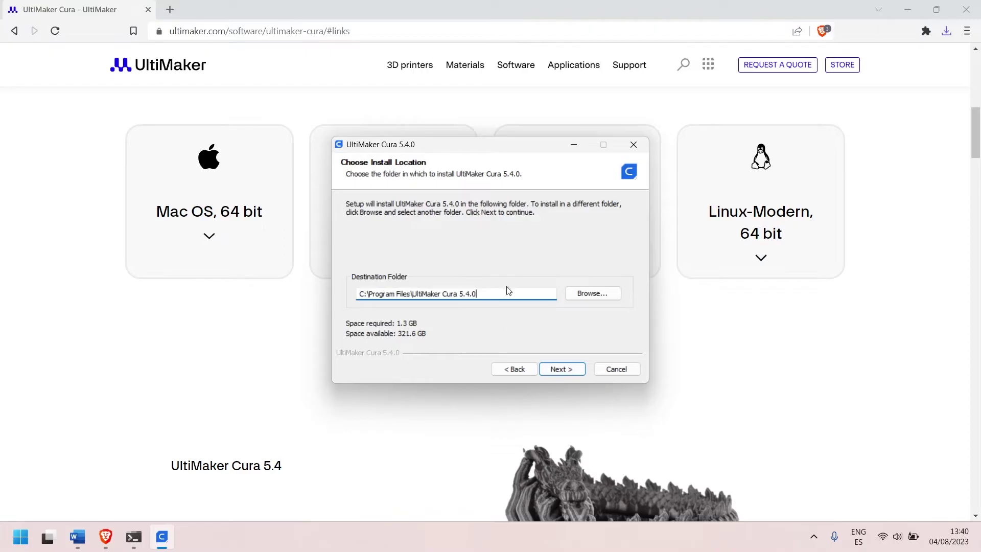
{"action": "left_click", "coordinate": [560, 369]}
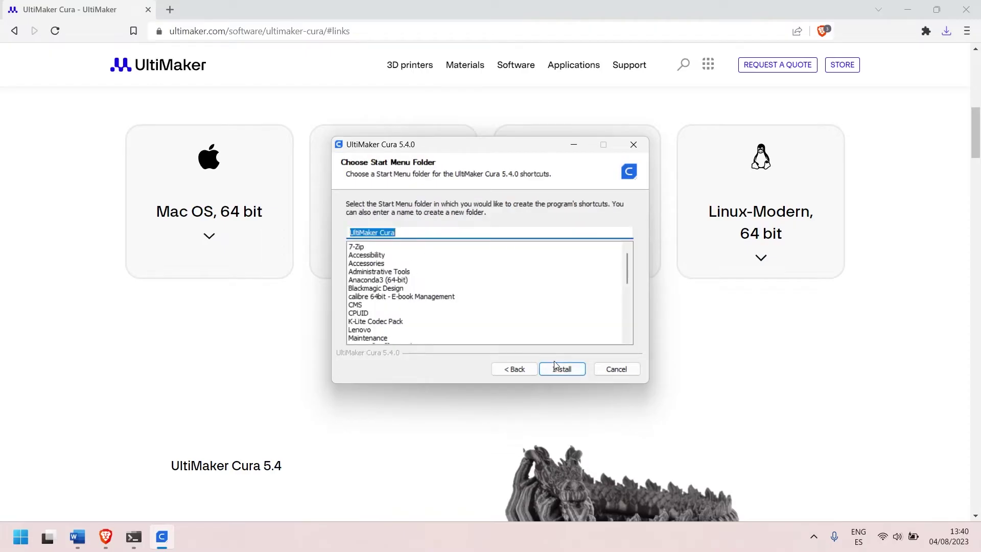
{"action": "left_click", "coordinate": [558, 367]}
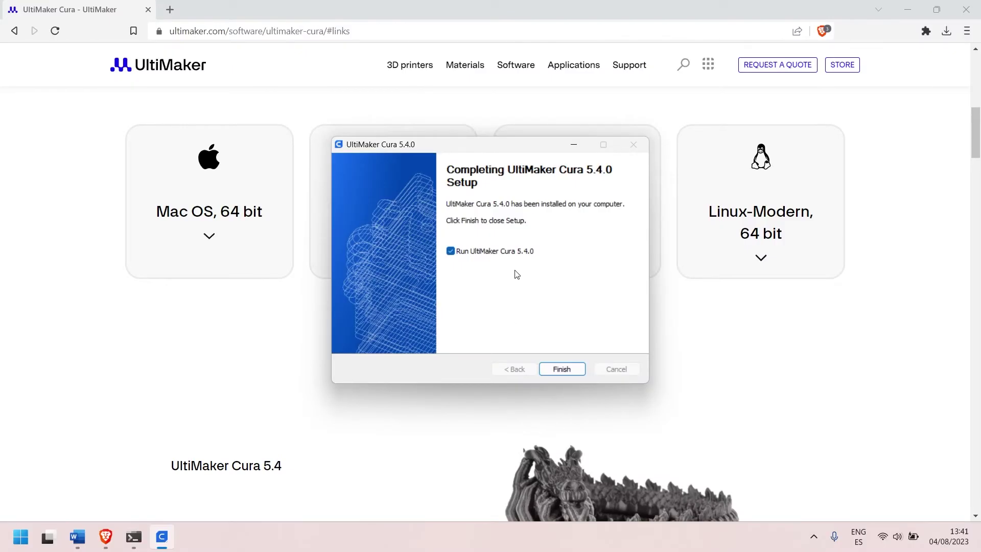
{"action": "left_click", "coordinate": [558, 370]}
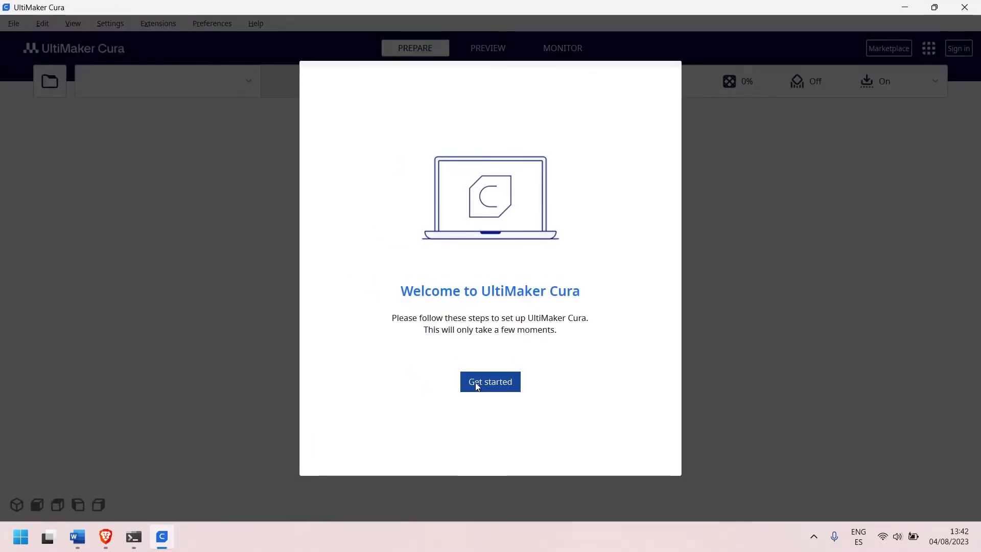
Step: Start the Cura first-run setup, accept the user agreement and continue through the introductory pages to printer selection
{"action": "left_click", "coordinate": [483, 387]}
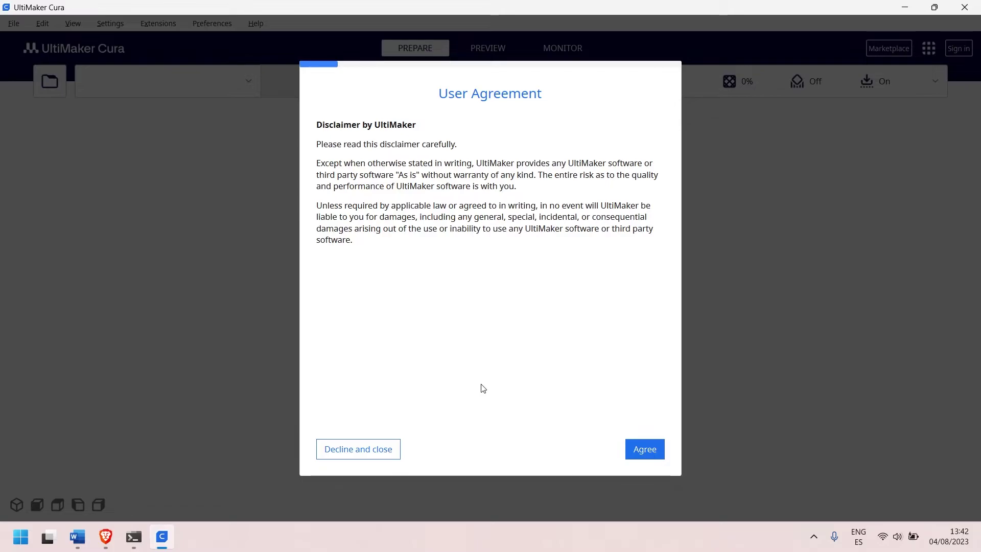
{"action": "left_click", "coordinate": [642, 449]}
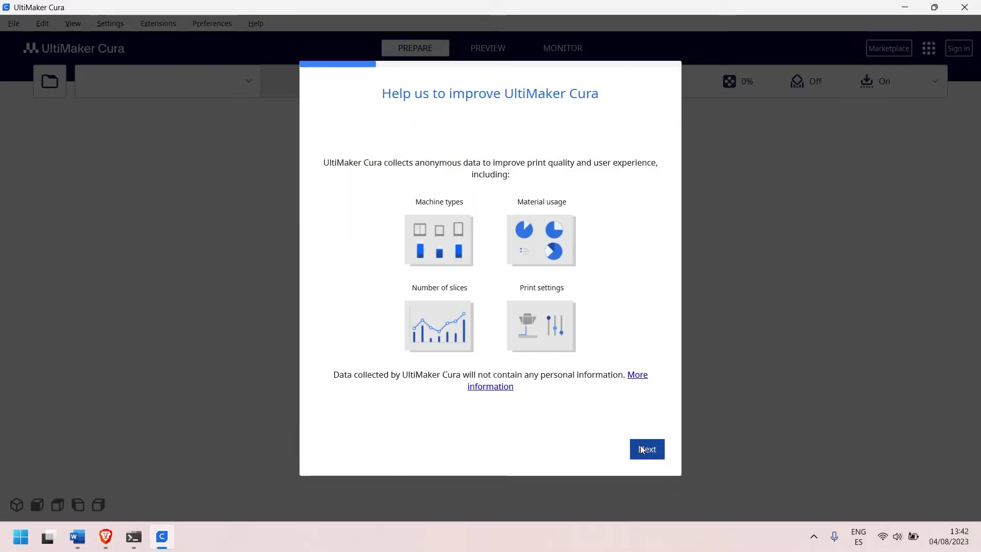
{"action": "left_click", "coordinate": [645, 450]}
{"action": "left_click", "coordinate": [332, 450]}
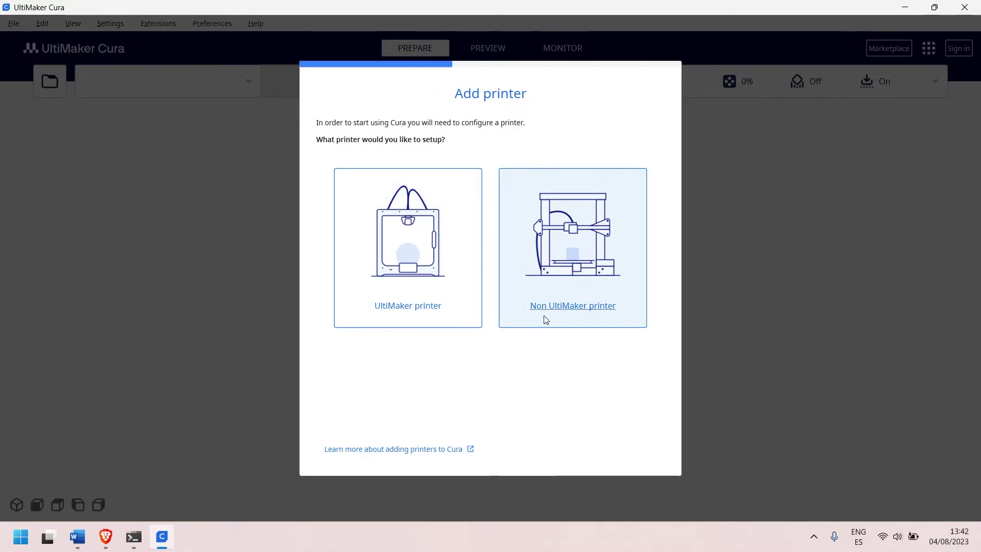
Step: Choose to add a non-UltiMaker, non-networked printer and select Custom FFF printer from the Custom group
{"action": "left_click", "coordinate": [586, 245]}
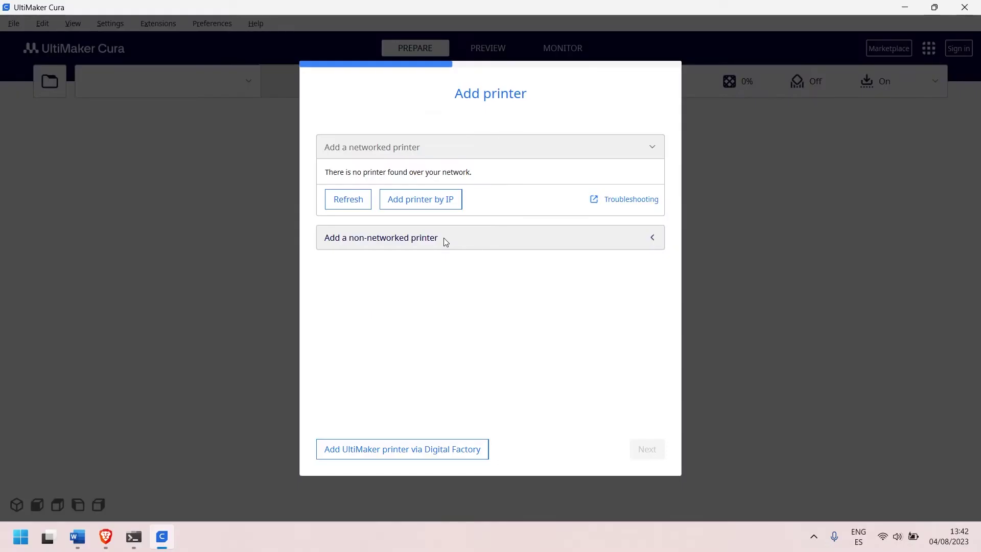
{"action": "left_click", "coordinate": [444, 238]}
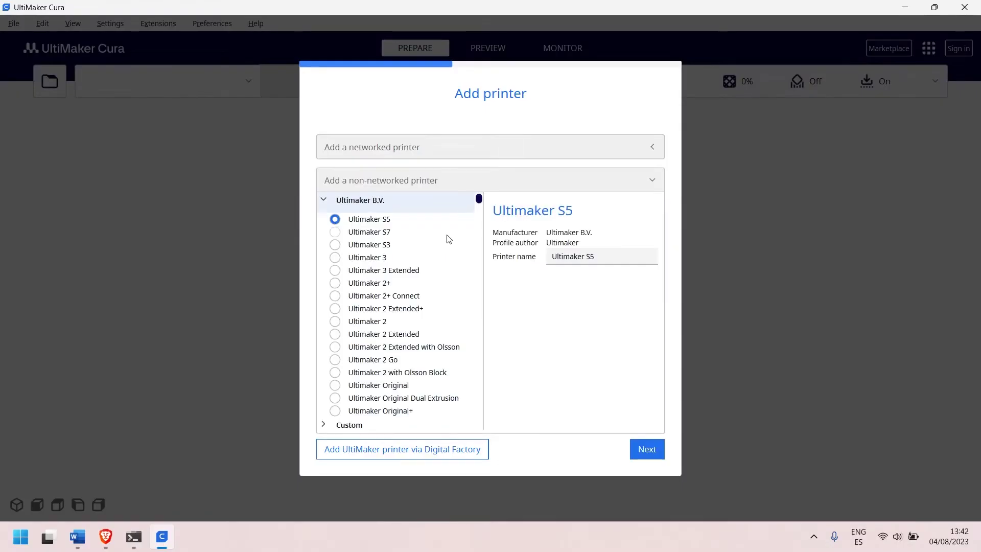
{"action": "scroll", "coordinate": [443, 243], "scroll_direction": "down", "scroll_amount": 10}
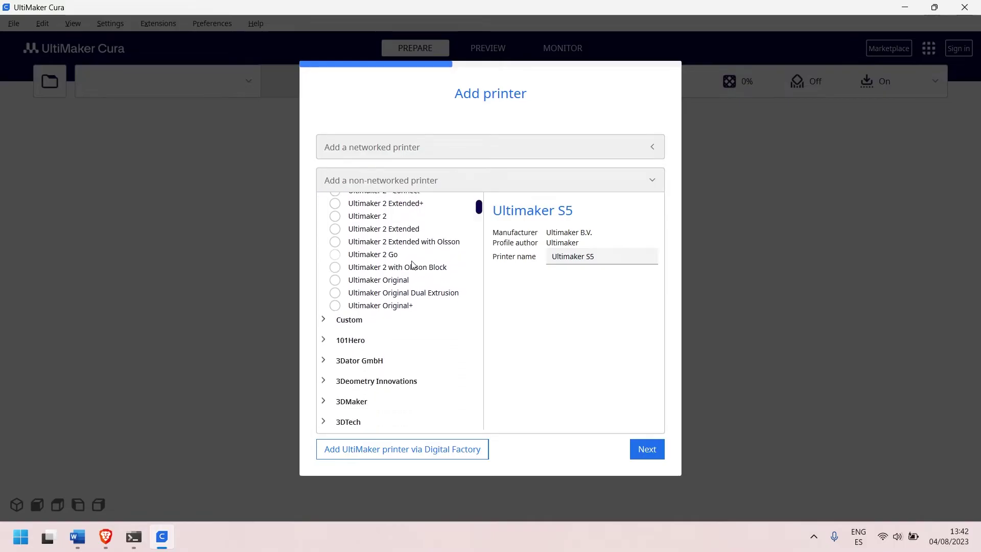
{"action": "scroll", "coordinate": [414, 258], "scroll_direction": "up", "scroll_amount": 2}
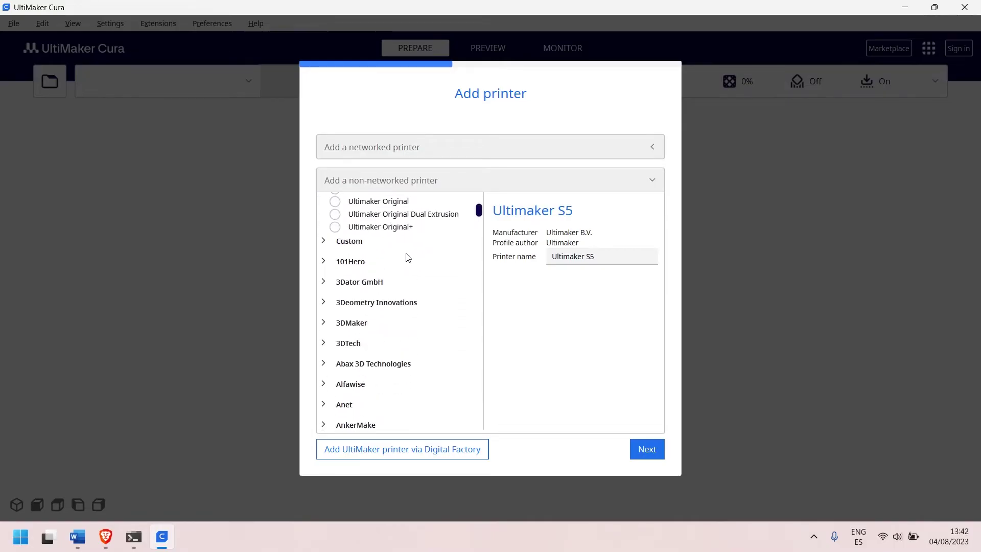
{"action": "left_click", "coordinate": [324, 247]}
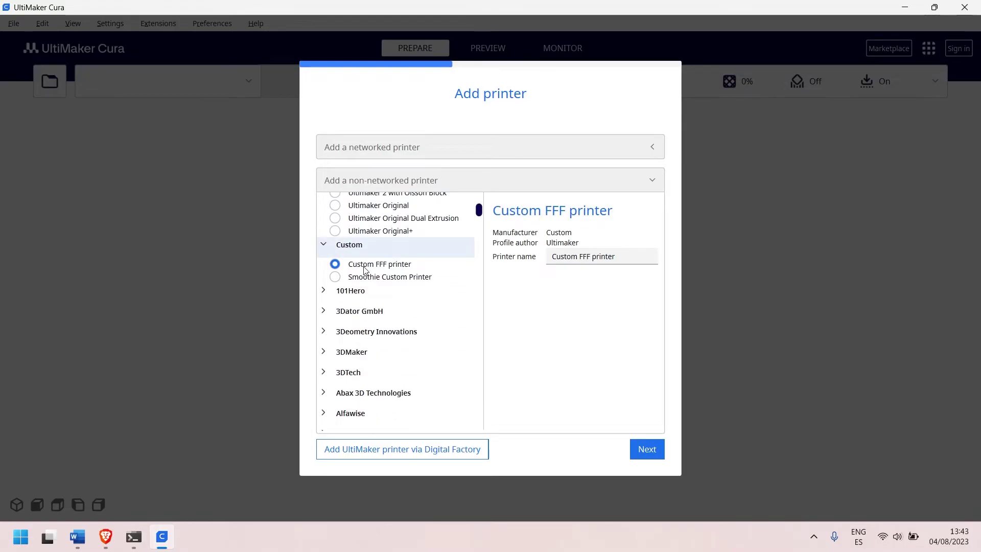
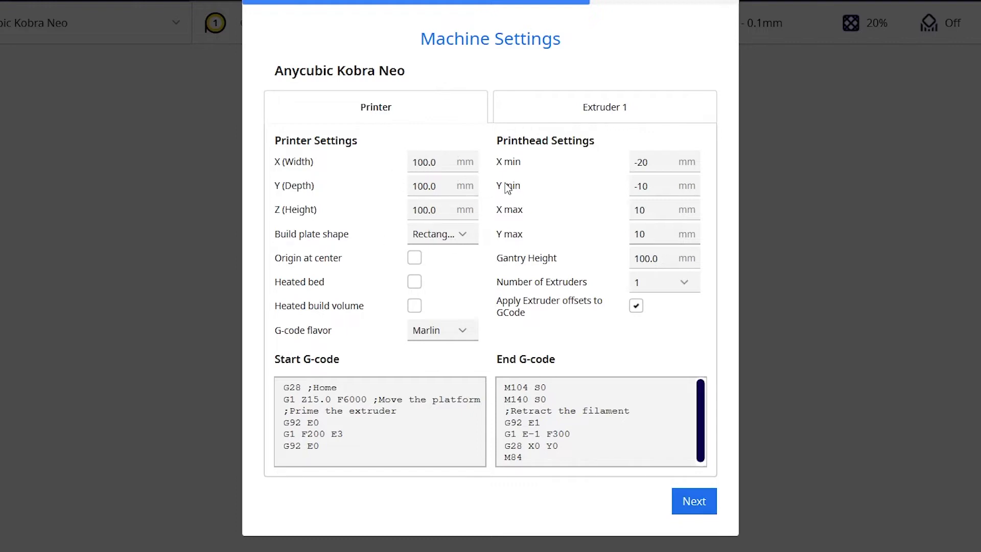
Step: Set the printer's build volume to 222 mm width, 222 mm depth and 250 mm height, and enable the heated bed
{"action": "left_click", "coordinate": [436, 165]}
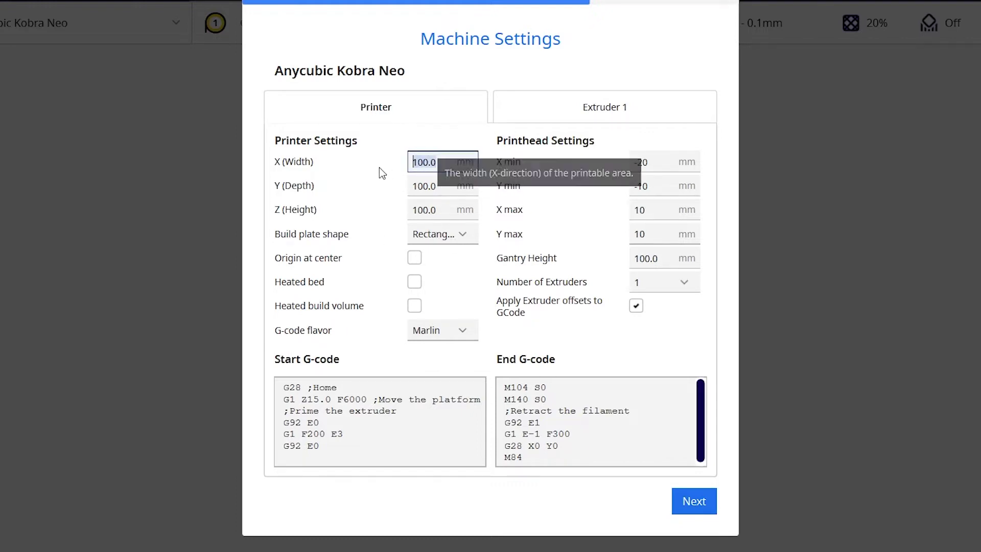
{"action": "type", "text": "220"}
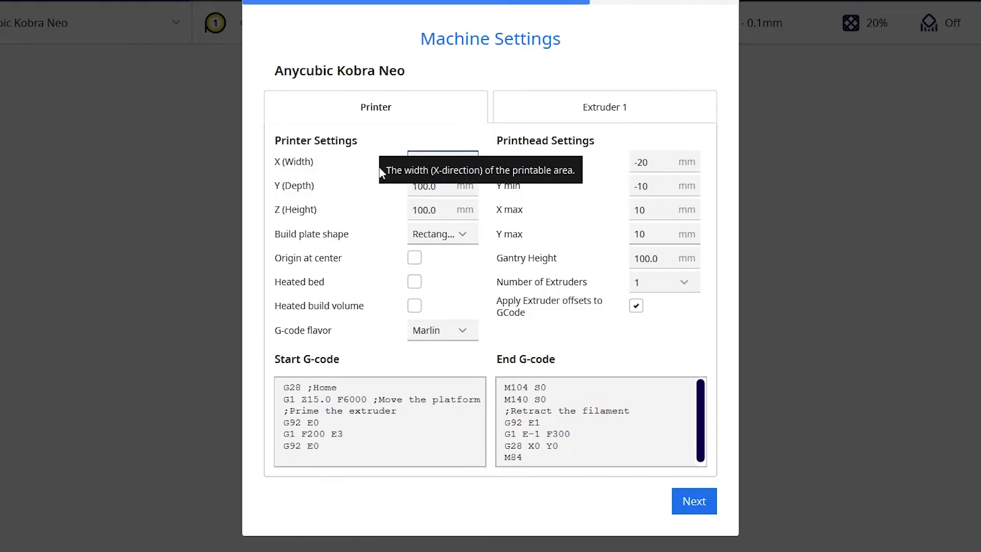
{"action": "left_click", "coordinate": [434, 190]}
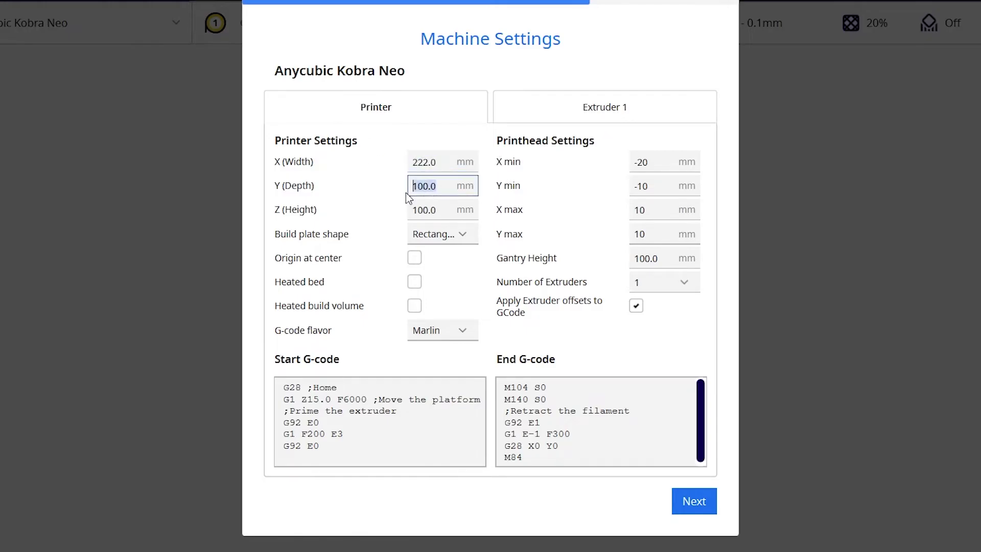
{"action": "type", "text": "222"}
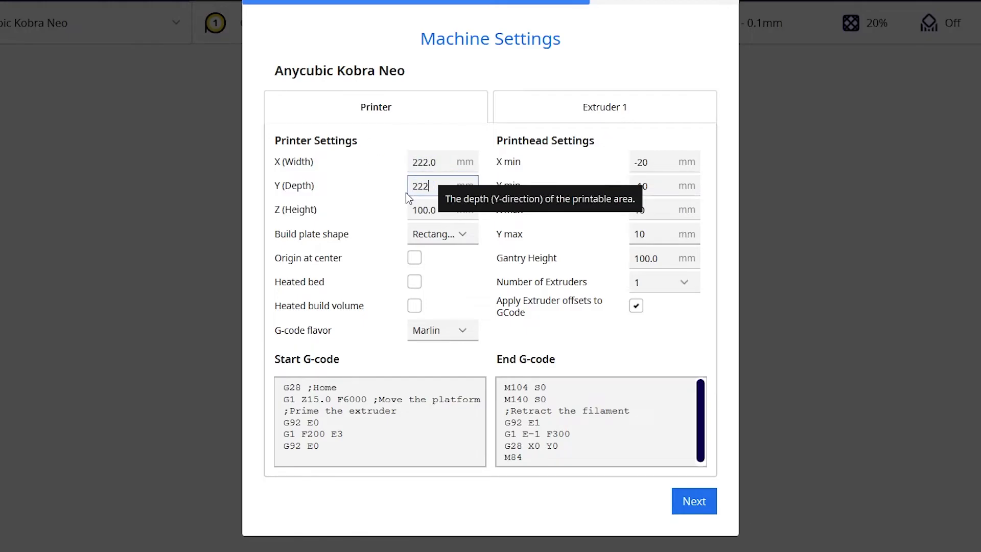
{"action": "left_click", "coordinate": [427, 217]}
{"action": "type", "text": "250"}
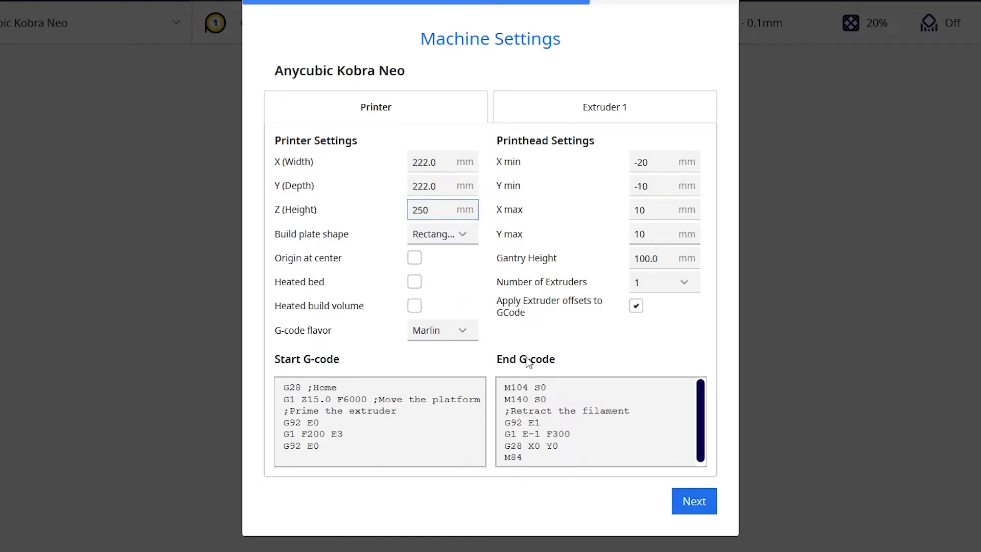
{"action": "left_click", "coordinate": [415, 285]}
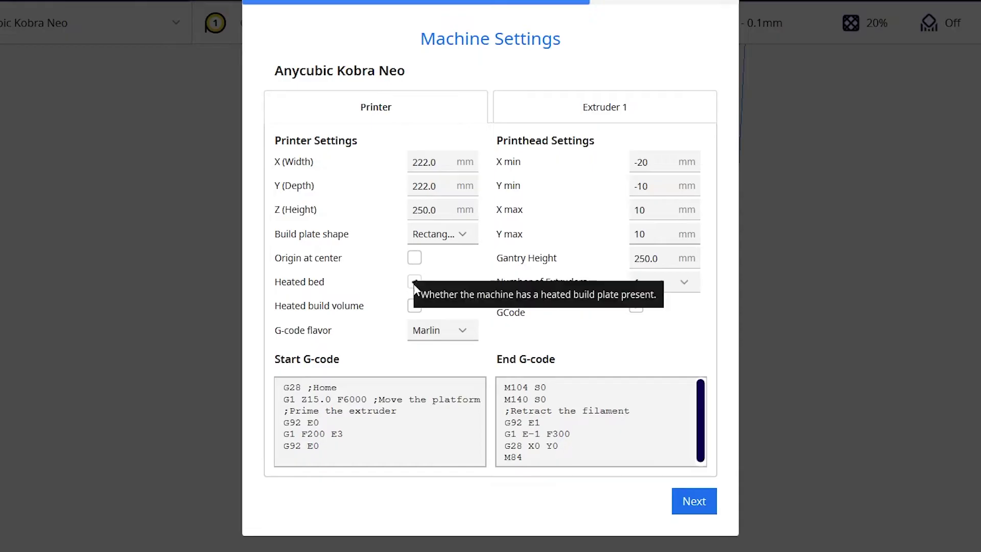
Step: Set the compatible material diameter of Extruder 1 to 1.75 mm
{"action": "left_click", "coordinate": [608, 113]}
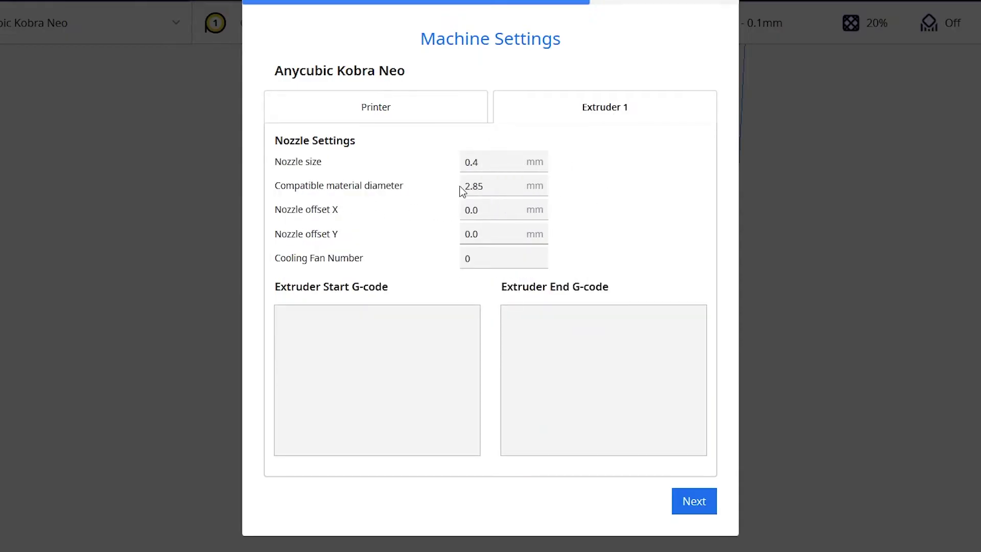
{"action": "double_click", "coordinate": [485, 186]}
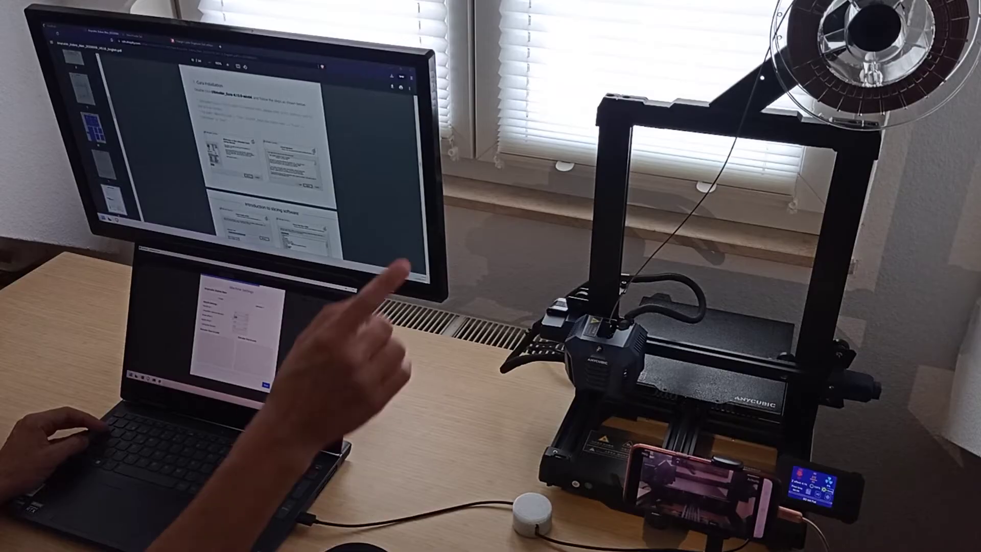
{"action": "type", "text": "1.75"}
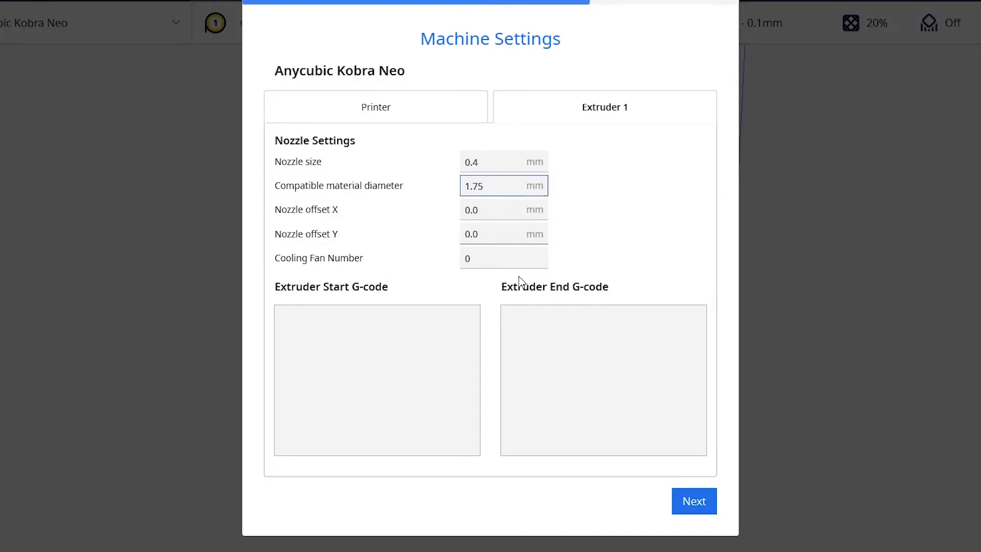
Step: Copy the Start G-code block from the Word document 2023-07-02 G-codes CURA.docx and replace the printer's default Start G-code in Cura with it
{"action": "left_click", "coordinate": [404, 116]}
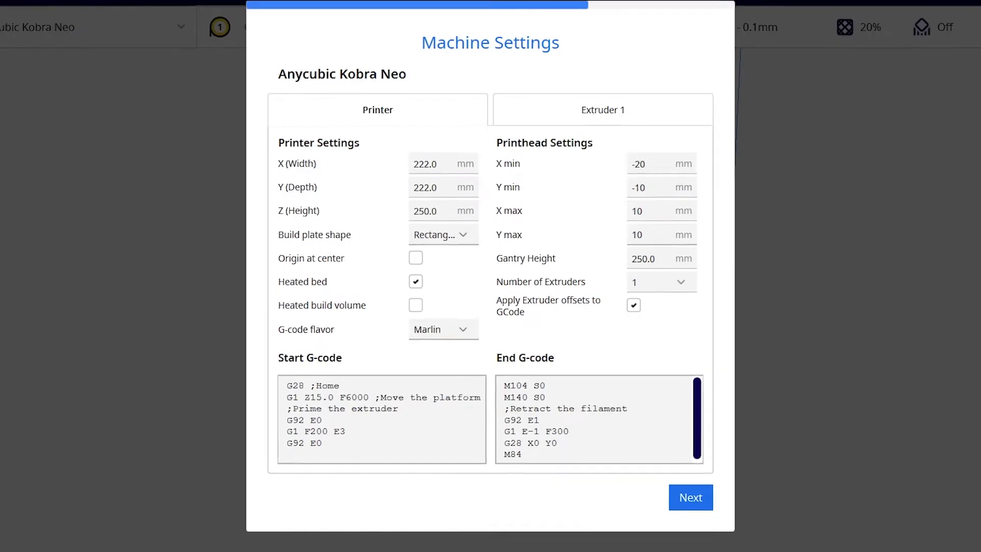
{"action": "left_click", "coordinate": [77, 536]}
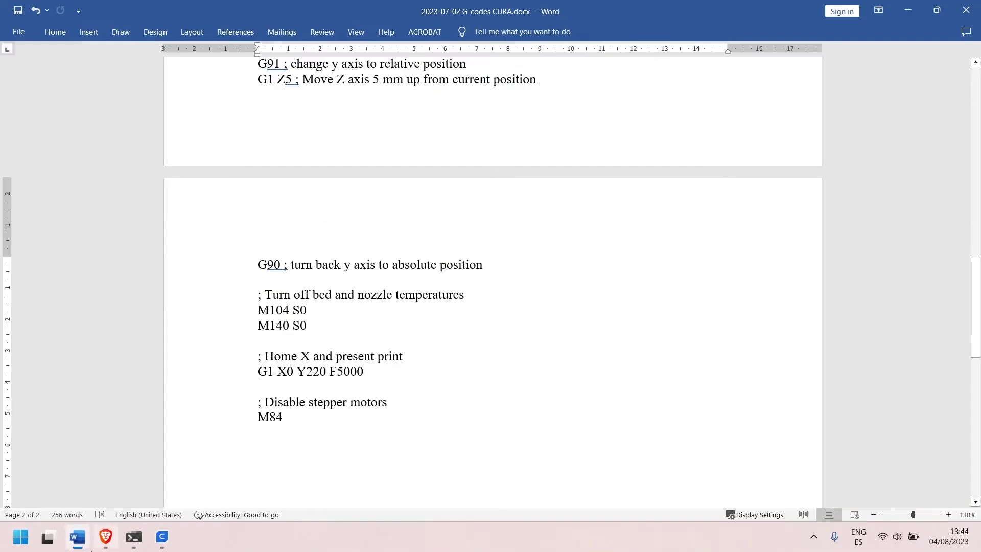
{"action": "scroll", "coordinate": [329, 255], "scroll_direction": "up", "scroll_amount": 10}
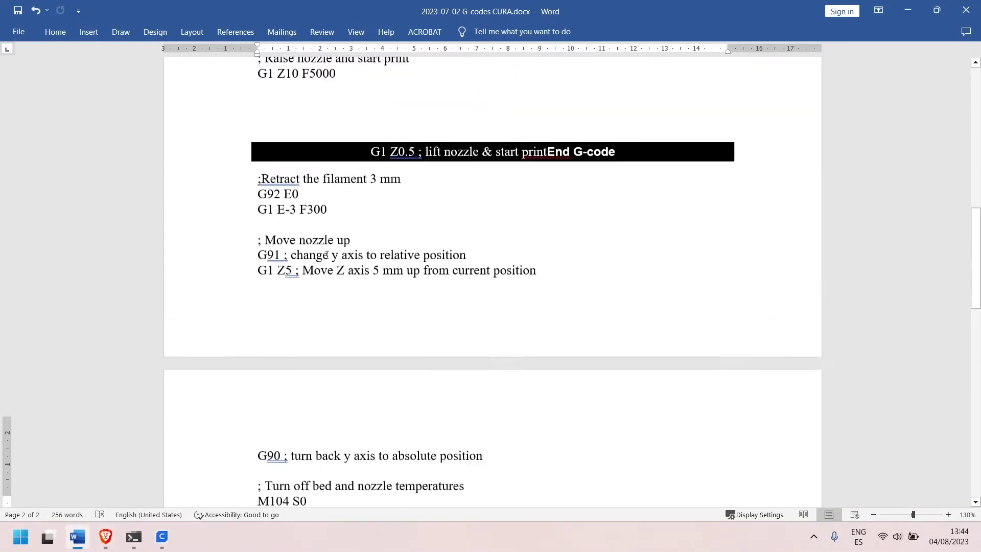
{"action": "scroll", "coordinate": [228, 208], "scroll_direction": "up", "scroll_amount": 8}
{"action": "left_click_drag", "start_coordinate": [336, 320], "coordinate": [258, 185]}
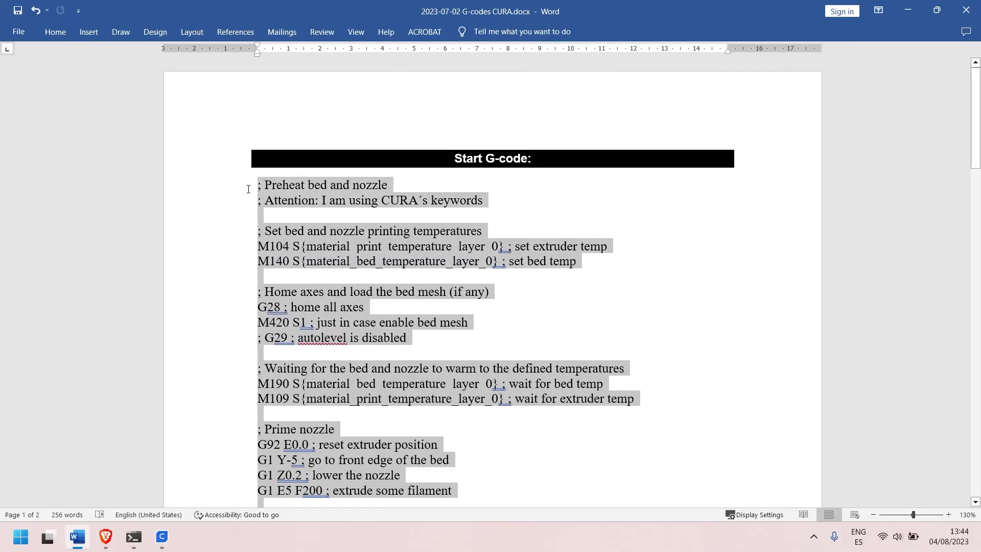
{"action": "right_click", "coordinate": [286, 186]}
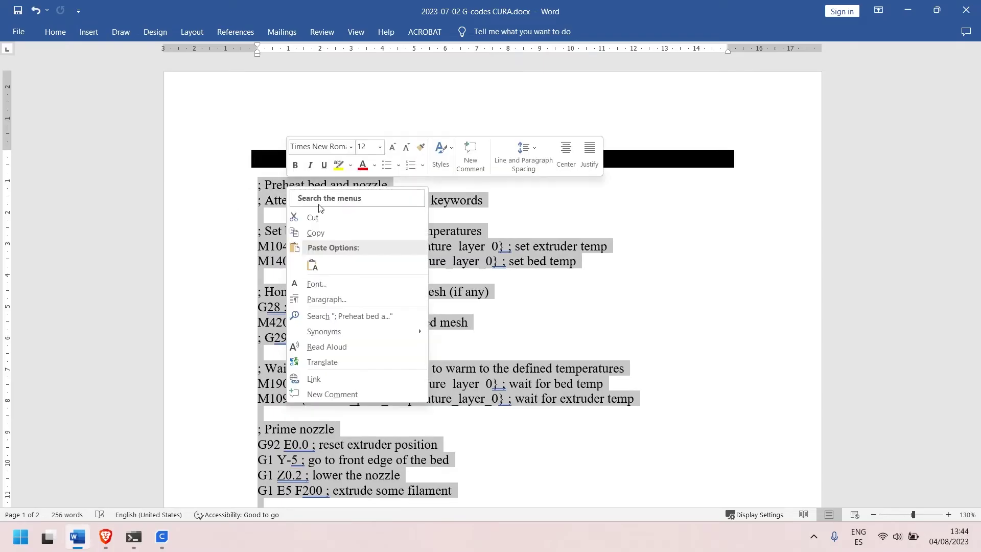
{"action": "left_click", "coordinate": [328, 231]}
{"action": "left_click", "coordinate": [163, 543]}
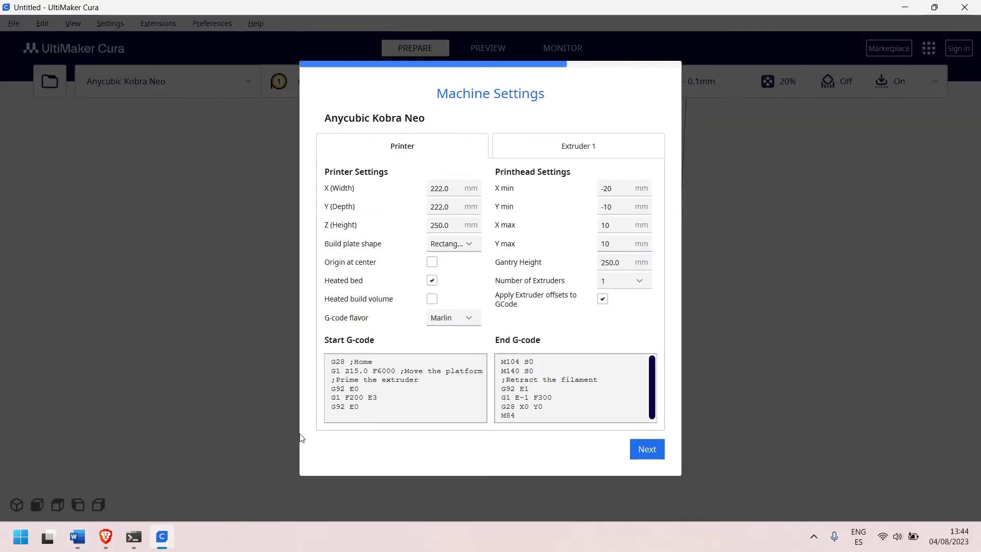
{"action": "left_click_drag", "start_coordinate": [372, 415], "coordinate": [307, 344]}
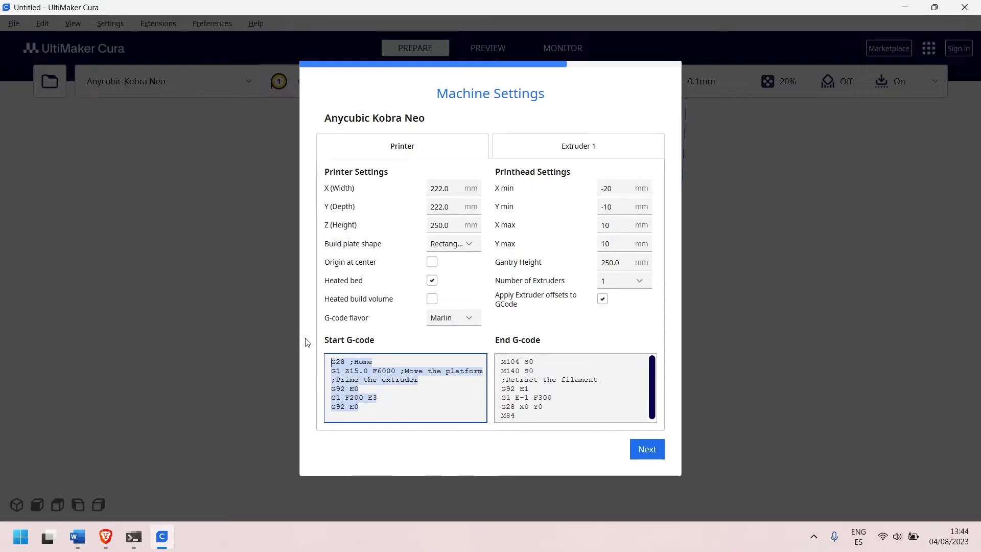
{"action": "key", "text": "ctrl+v"}
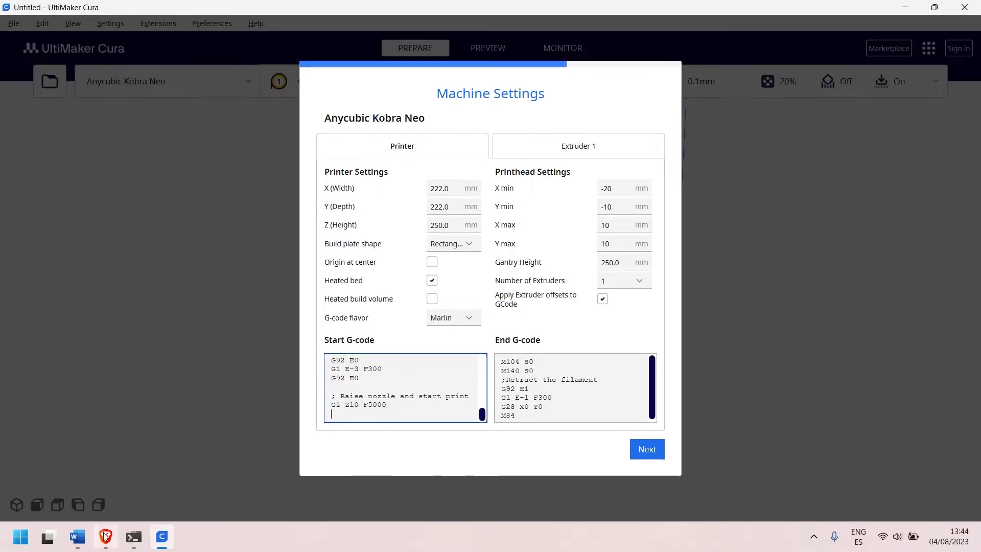
Step: Copy the End G-code block from the Word document, through the M84 line, and replace the printer's default End G-code in Cura with it
{"action": "left_click", "coordinate": [77, 536]}
{"action": "scroll", "coordinate": [398, 278], "scroll_direction": "down", "scroll_amount": 12}
{"action": "scroll", "coordinate": [398, 279], "scroll_direction": "down", "scroll_amount": 2}
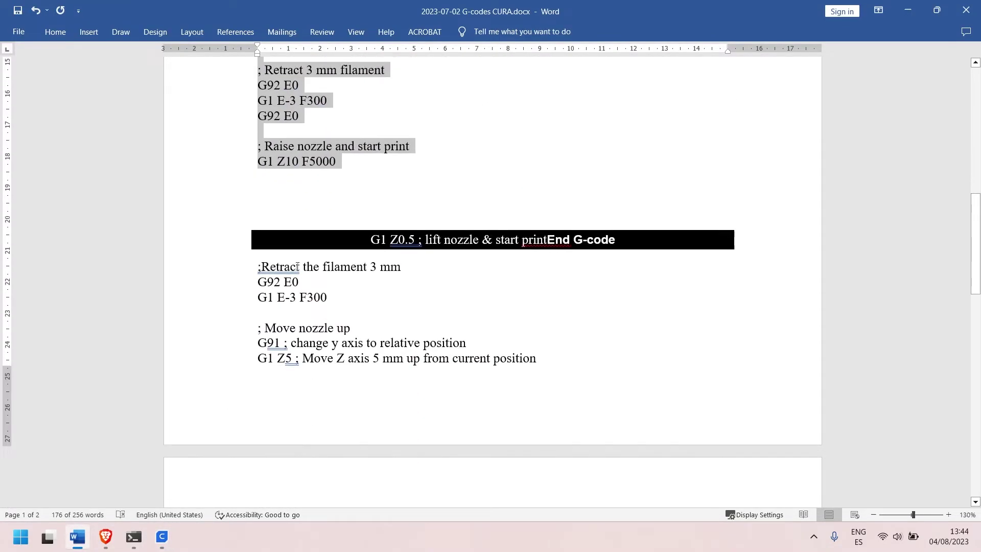
{"action": "left_click_drag", "start_coordinate": [259, 267], "coordinate": [351, 315]}
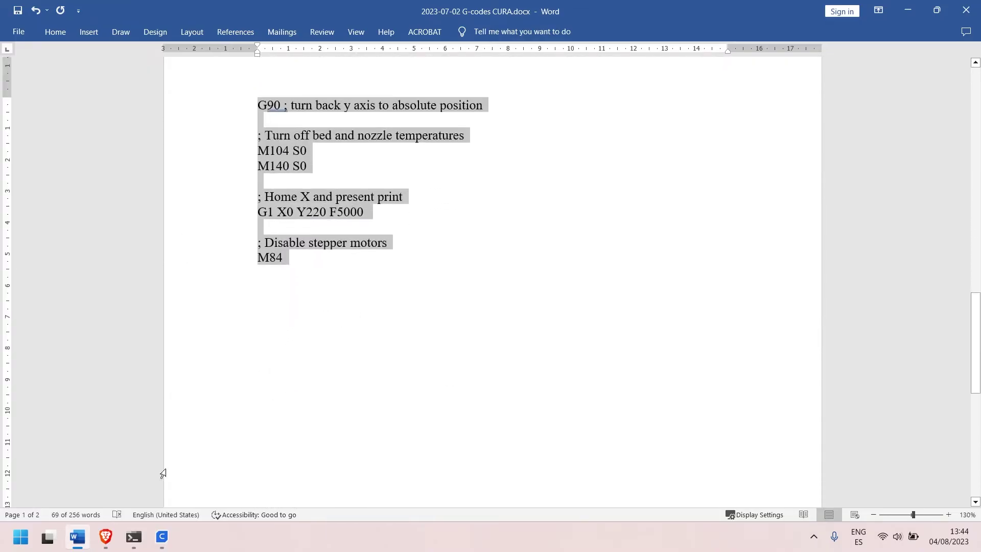
{"action": "left_click", "coordinate": [161, 537]}
{"action": "left_click", "coordinate": [524, 411]}
{"action": "key", "text": "ctrl+a"}
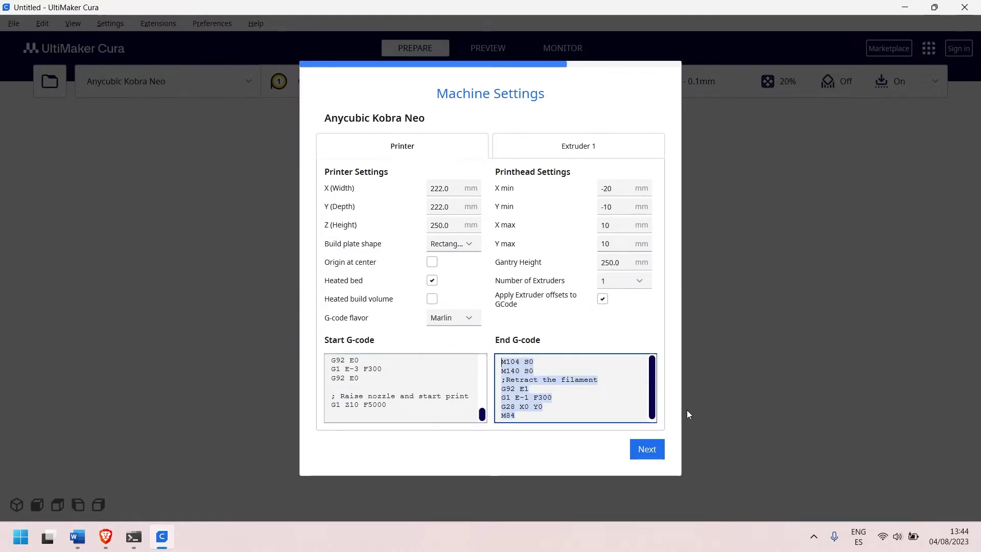
{"action": "key", "text": "ctrl+v"}
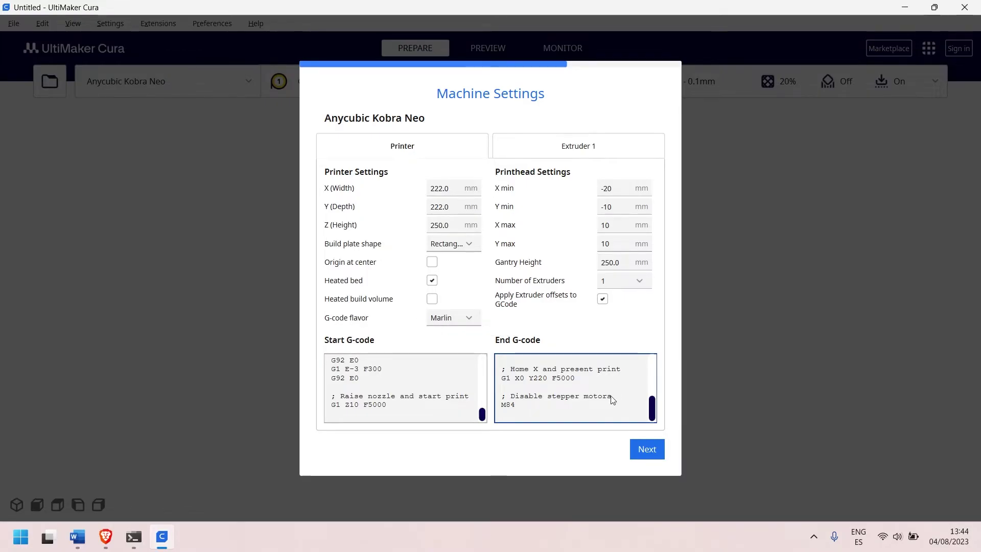
Step: Accept the machine settings, skip the What's New pages and finish the first-run setup at the release notes
{"action": "left_click", "coordinate": [643, 455]}
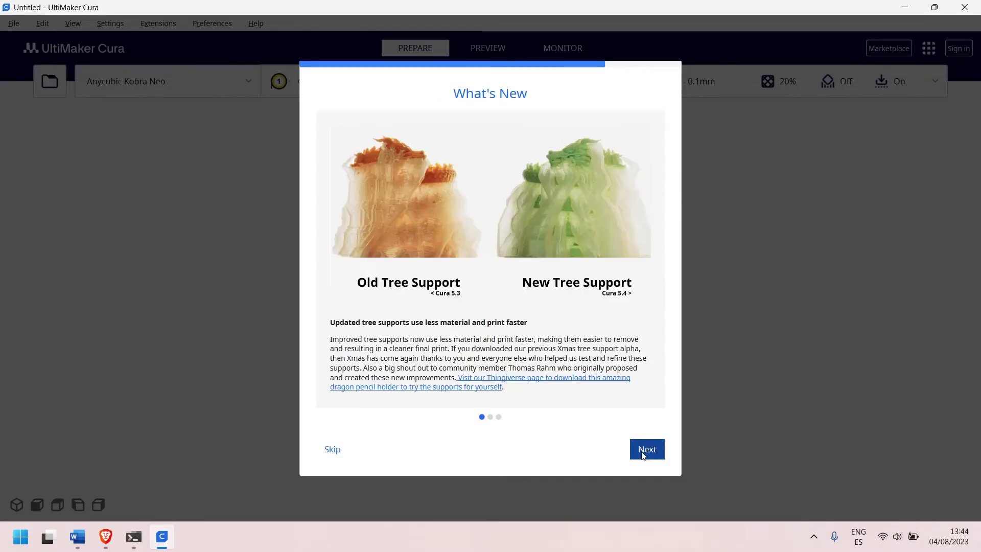
{"action": "left_click", "coordinate": [333, 452]}
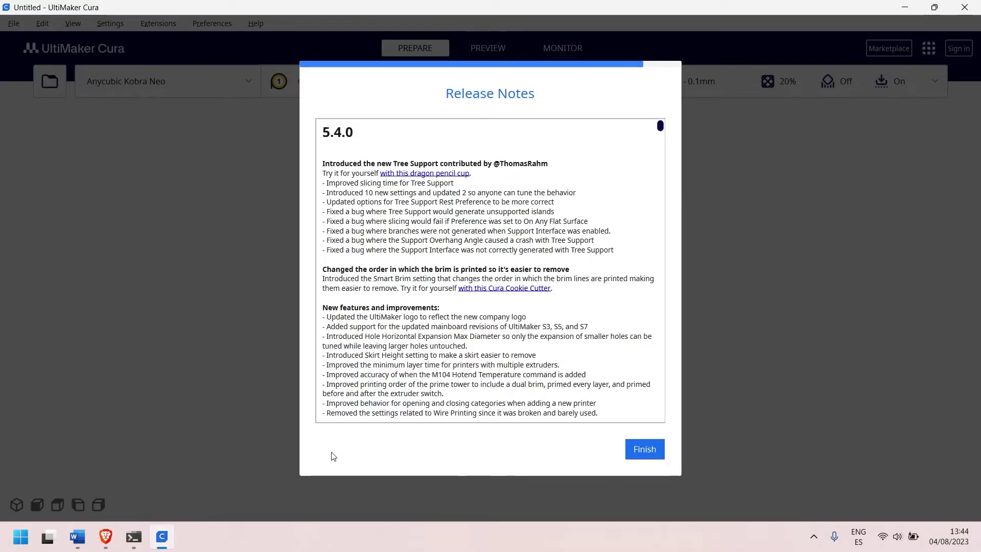
{"action": "left_click", "coordinate": [644, 449]}
{"action": "right_click_drag", "start_coordinate": [504, 280], "coordinate": [538, 327]}
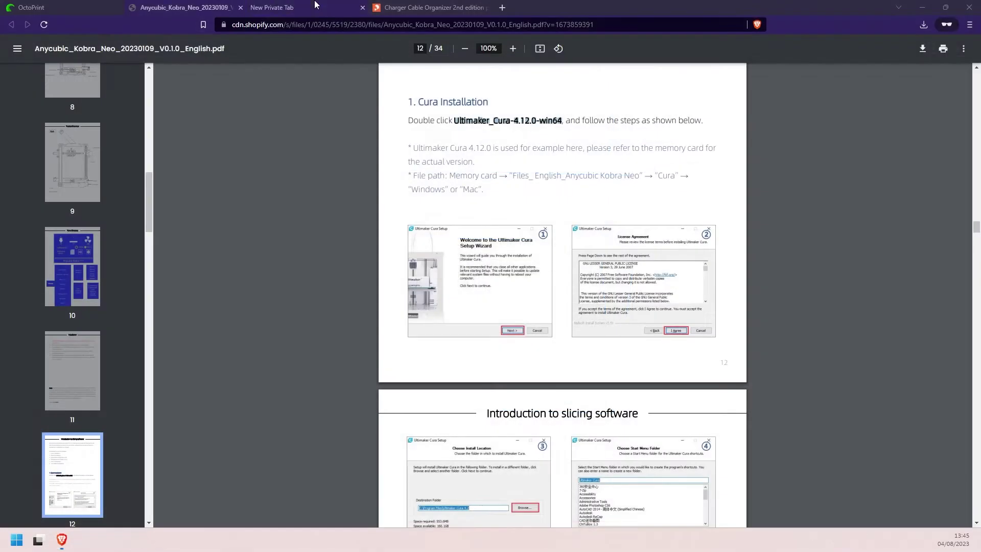
Step: Switch to the Brave browser, open anycubic.com and go to the Firmware & Software page of its support section
{"action": "left_click", "coordinate": [315, 4]}
{"action": "left_click", "coordinate": [319, 25]}
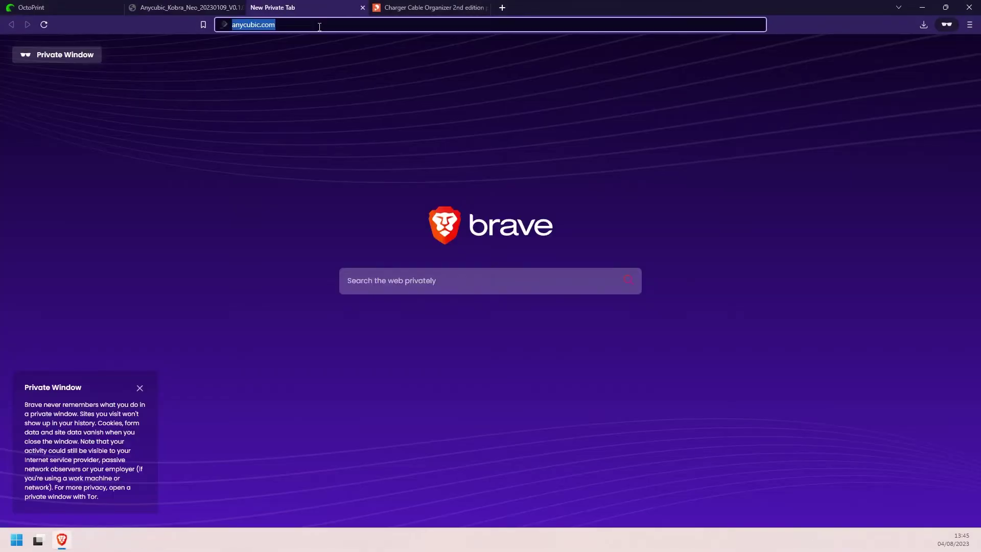
{"action": "key", "text": "Return"}
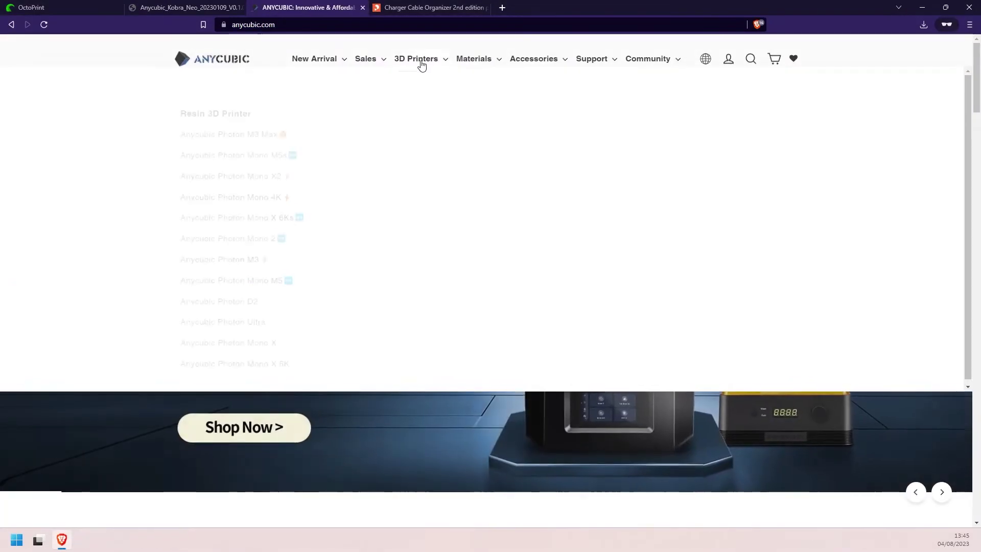
{"action": "mouse_move", "coordinate": [596, 64]}
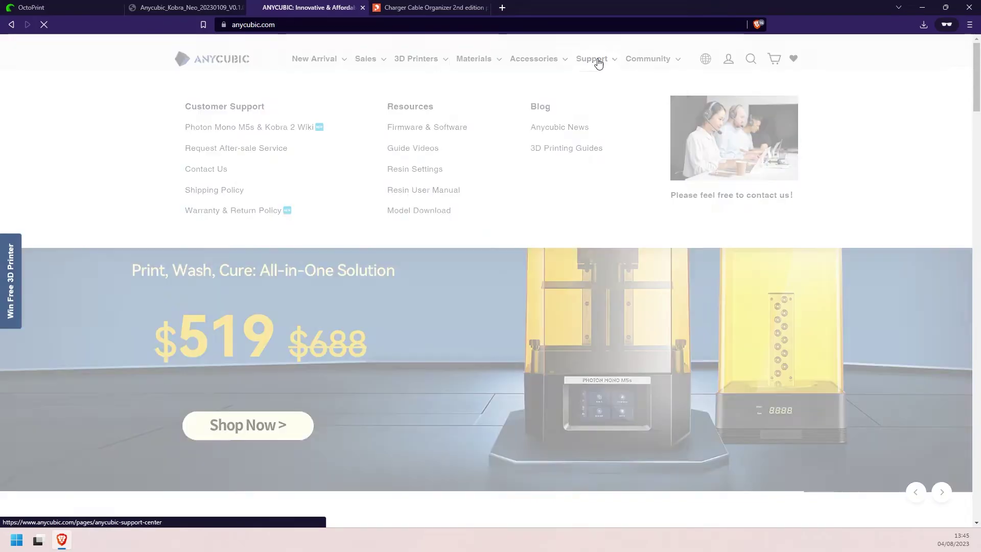
{"action": "left_click", "coordinate": [599, 63]}
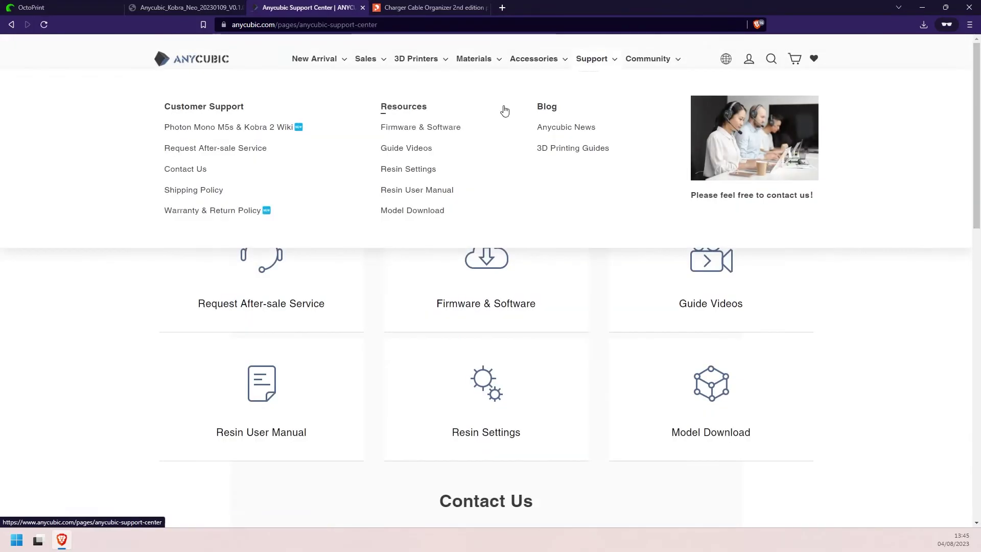
{"action": "left_click", "coordinate": [418, 134]}
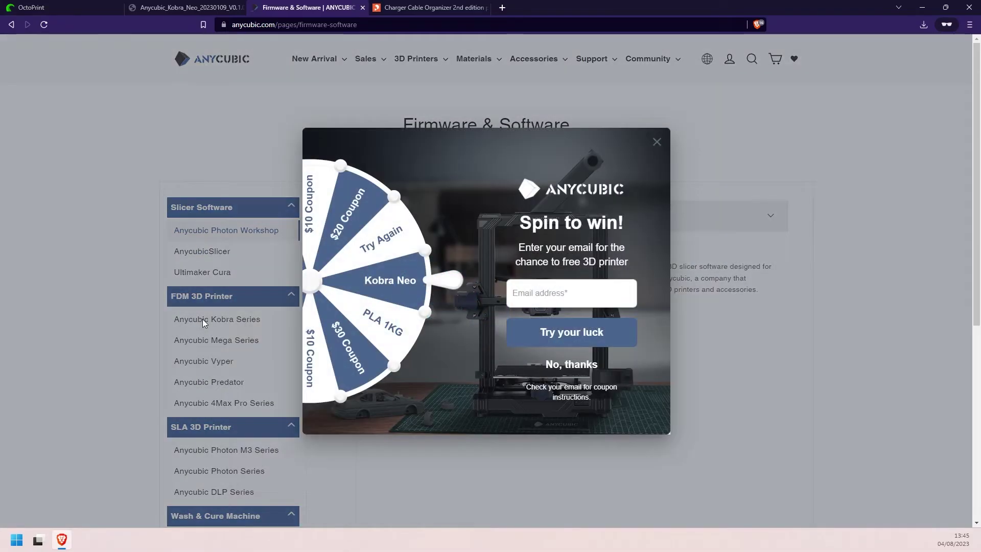
Step: Open the Anycubic Kobra Series downloads, collapse the Kobra 2 section and expand the Anycubic Kobra Neo section
{"action": "left_click", "coordinate": [203, 322]}
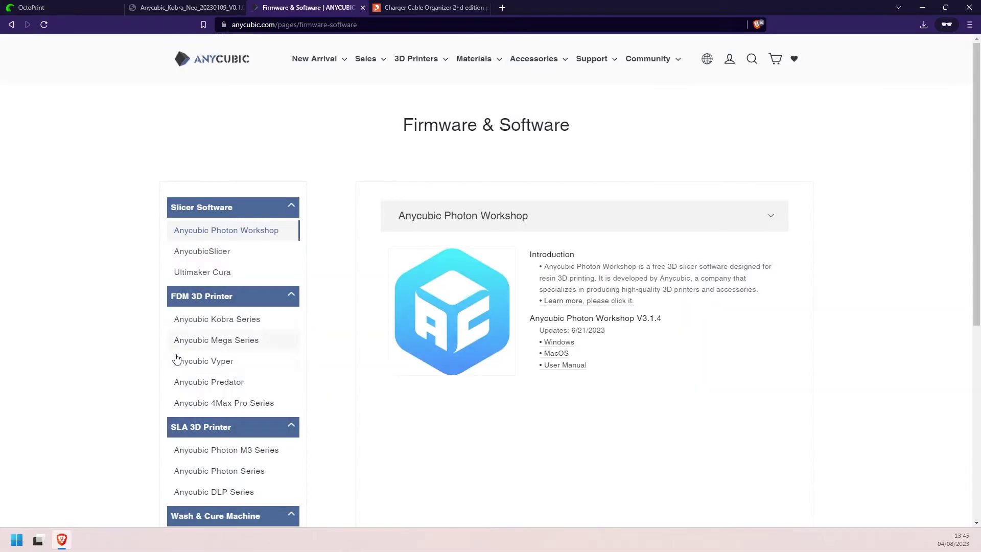
{"action": "left_click", "coordinate": [204, 324]}
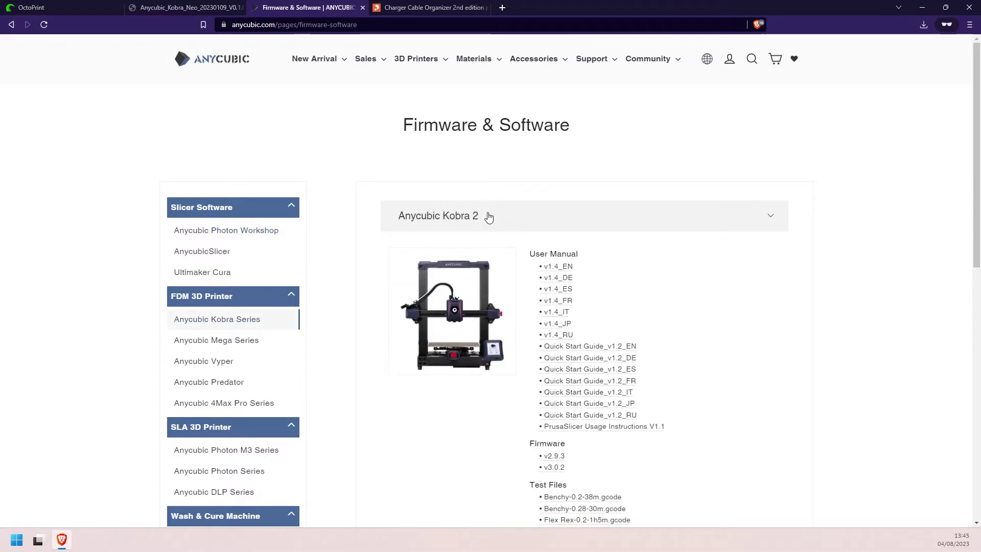
{"action": "left_click", "coordinate": [506, 220]}
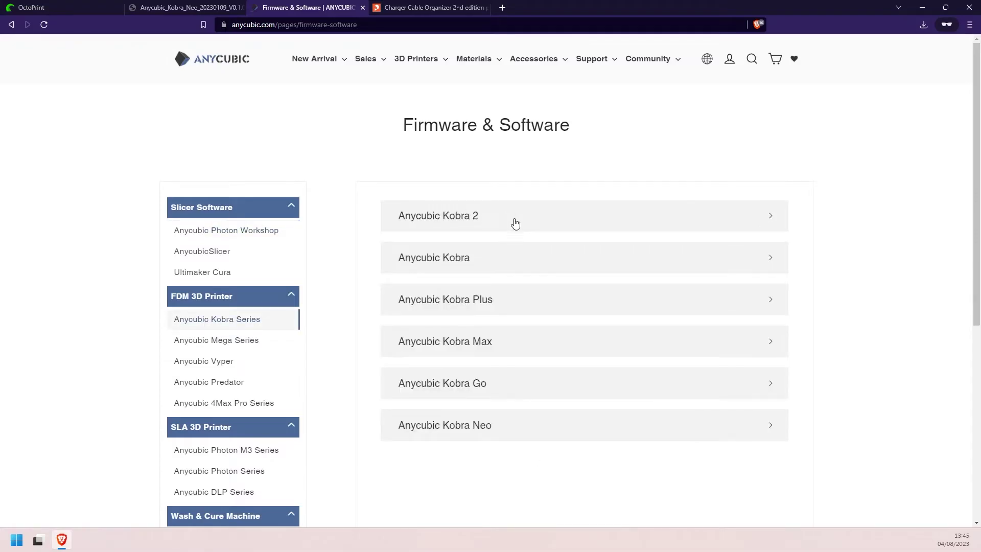
{"action": "left_click", "coordinate": [506, 430]}
{"action": "scroll", "coordinate": [562, 404], "scroll_direction": "down", "scroll_amount": 6}
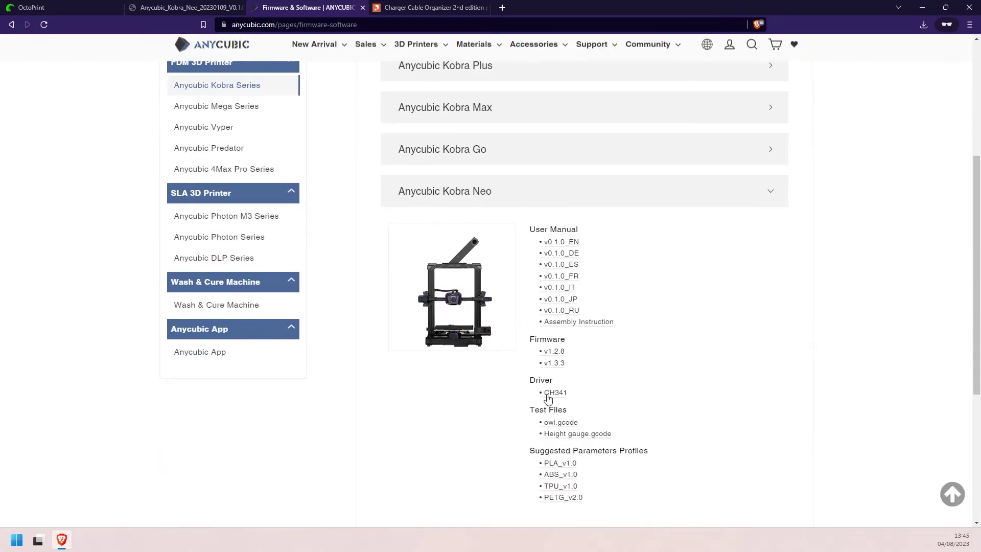
Step: Examine the Kobra Neo's user manual, firmware and driver entries, highlighting the CH341 driver
{"action": "left_click_drag", "start_coordinate": [581, 164], "coordinate": [590, 245]}
{"action": "left_click_drag", "start_coordinate": [539, 276], "coordinate": [571, 298]}
{"action": "left_click", "coordinate": [598, 313]}
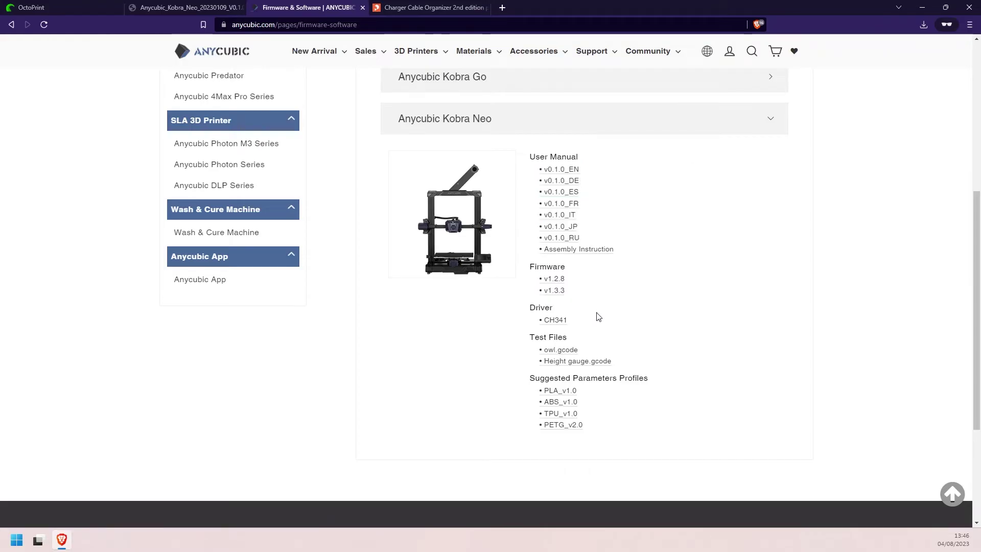
{"action": "left_click_drag", "start_coordinate": [532, 324], "coordinate": [574, 326]}
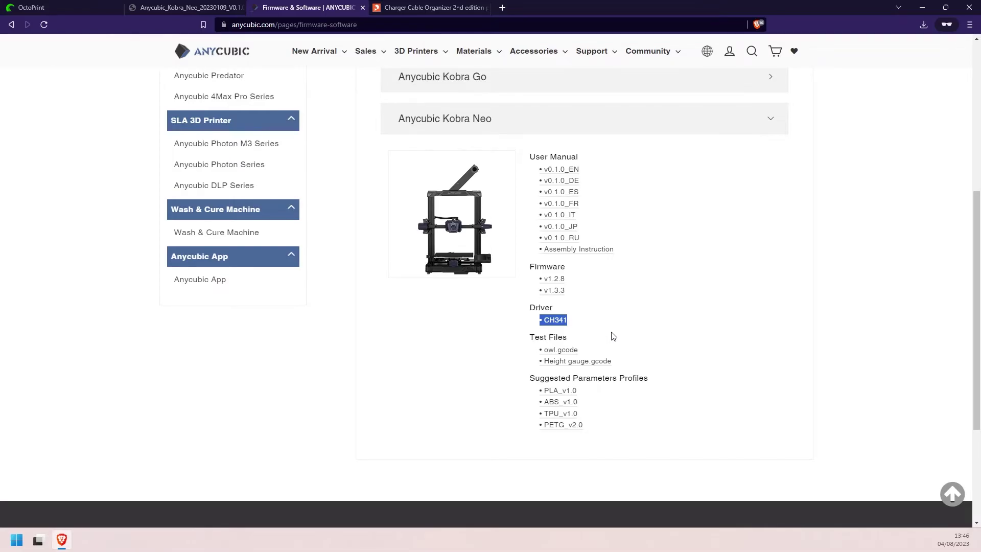
Step: Find the suggested parameter profiles and save the PLA_v1.0 profile as Kobra_Neo_Suggested_parameters_for_PLA_V1.curaprofile in Downloads
{"action": "left_click_drag", "start_coordinate": [615, 361], "coordinate": [571, 351]}
{"action": "scroll", "coordinate": [657, 388], "scroll_direction": "down", "scroll_amount": 1}
{"action": "left_click_drag", "start_coordinate": [543, 302], "coordinate": [731, 276]}
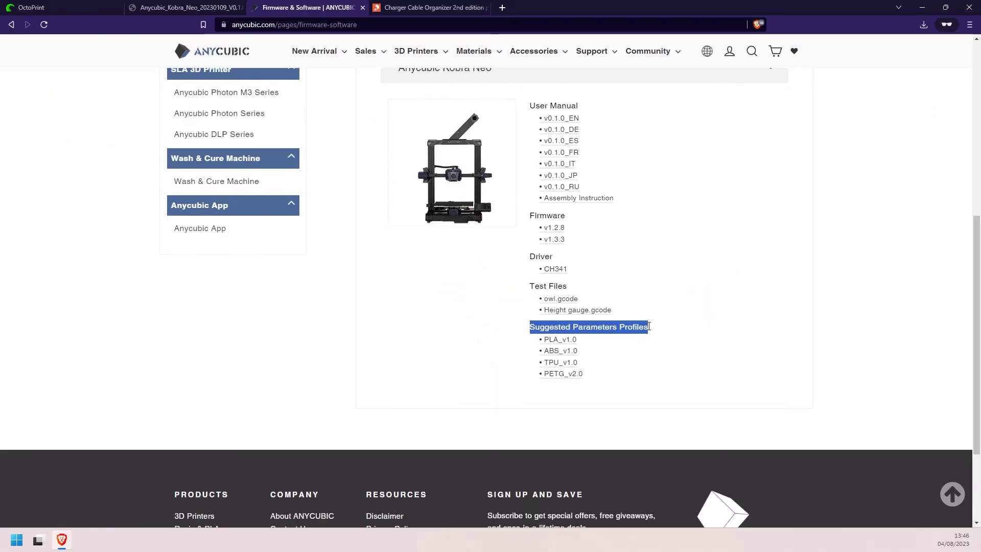
{"action": "left_click", "coordinate": [566, 349]}
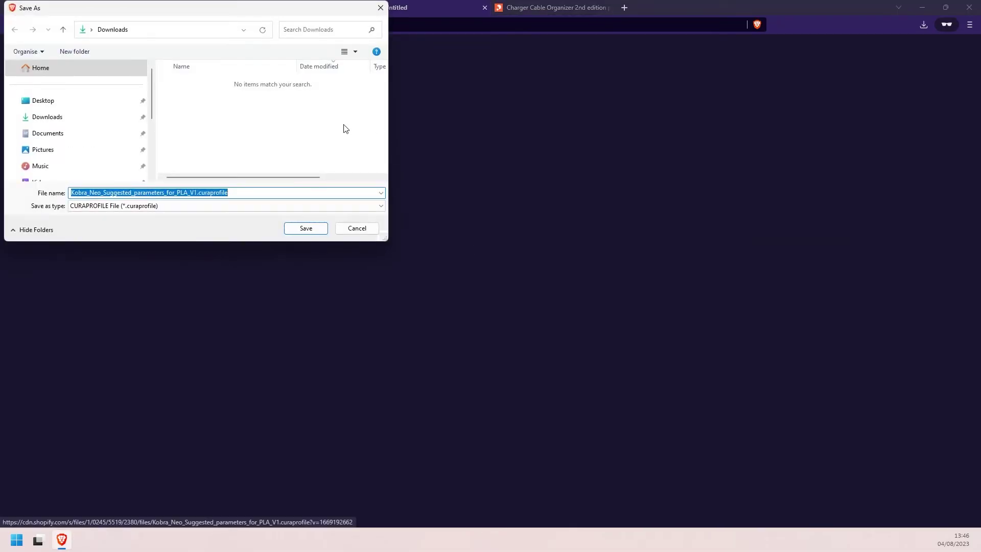
{"action": "left_click", "coordinate": [51, 117]}
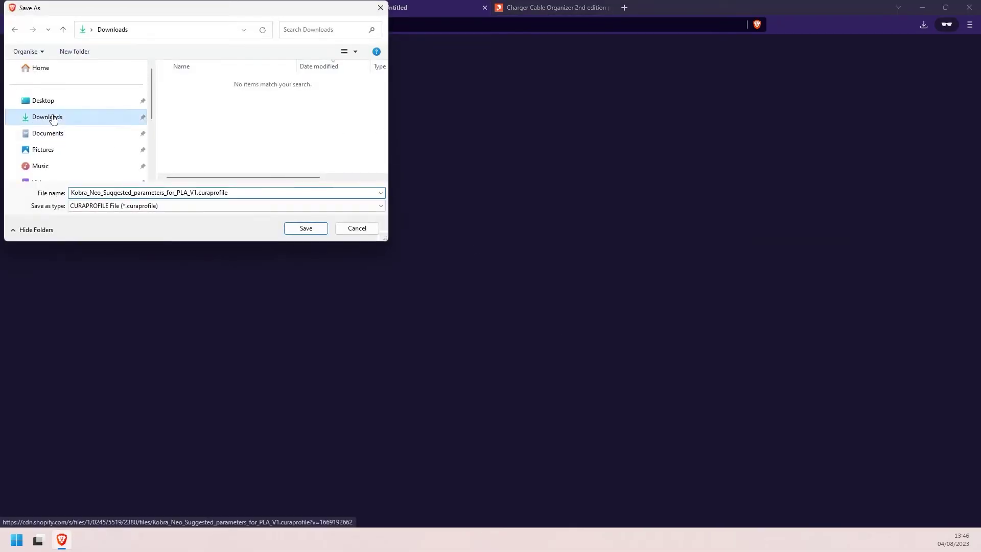
{"action": "left_click", "coordinate": [305, 228]}
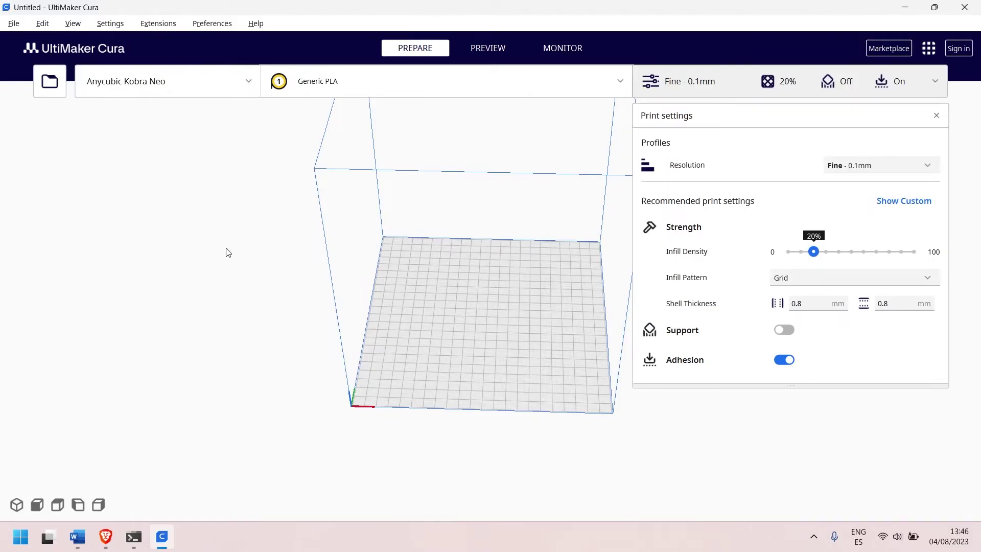
Step: Switch to UltiMaker Cura, close the print settings and make every print setting visible in the setting visibility preferences
{"action": "left_click", "coordinate": [222, 91]}
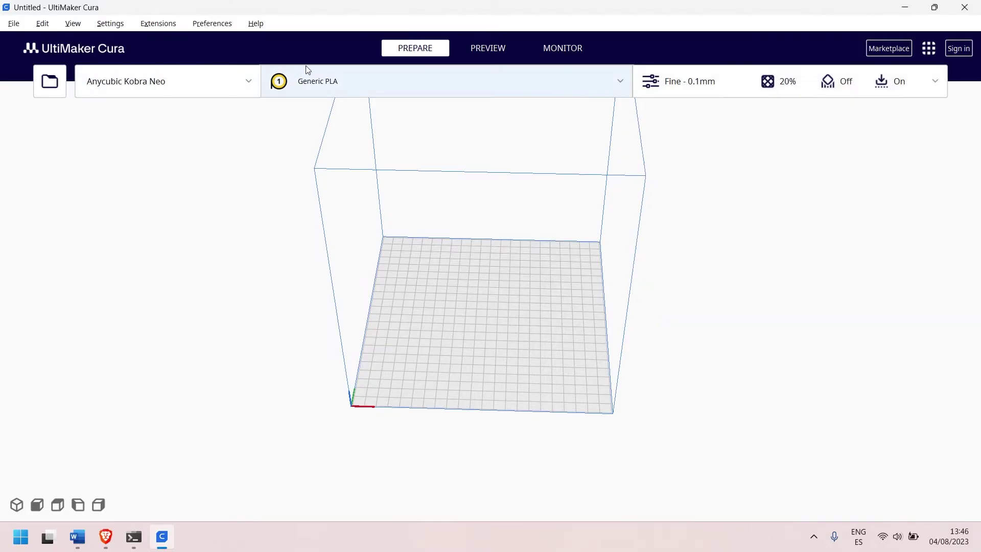
{"action": "left_click", "coordinate": [113, 25]}
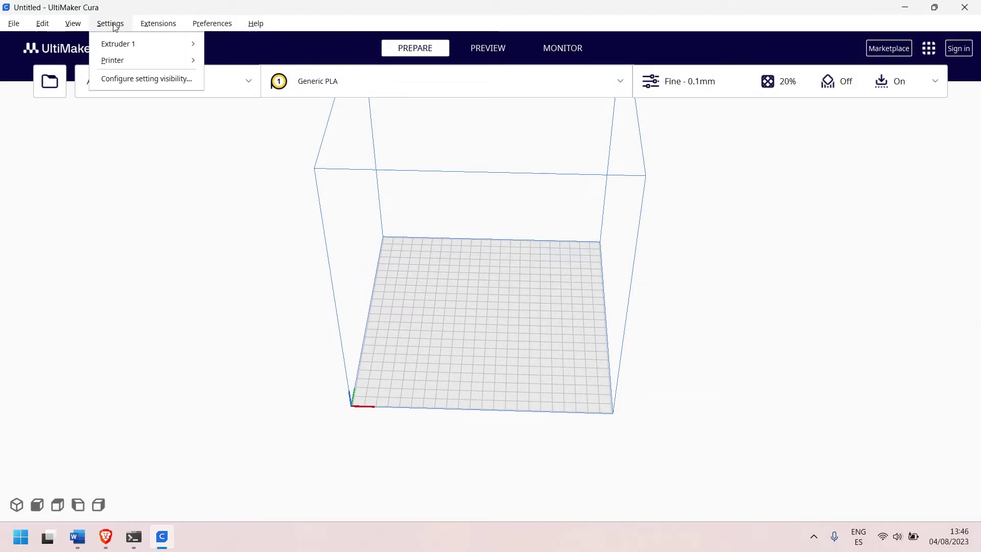
{"action": "left_click", "coordinate": [119, 84]}
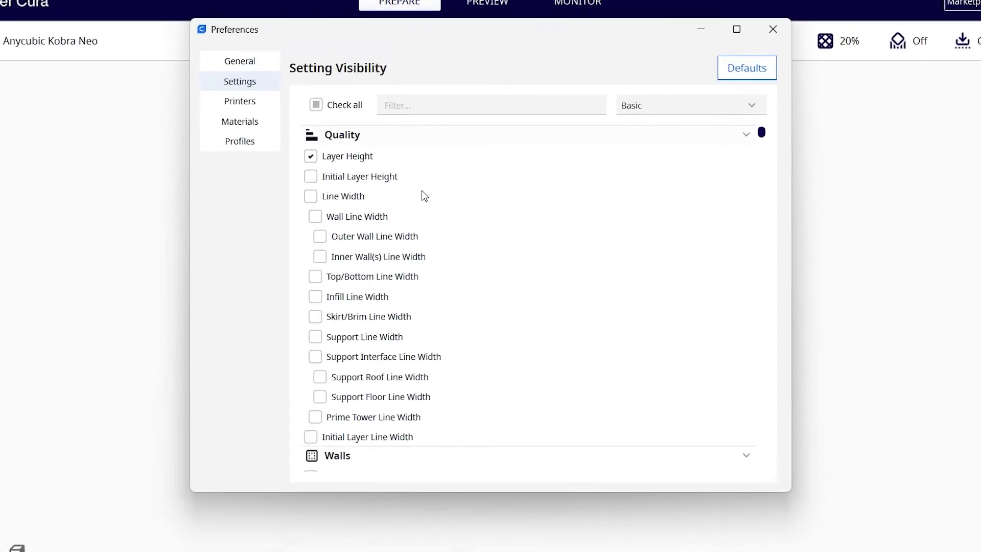
{"action": "left_click", "coordinate": [303, 92]}
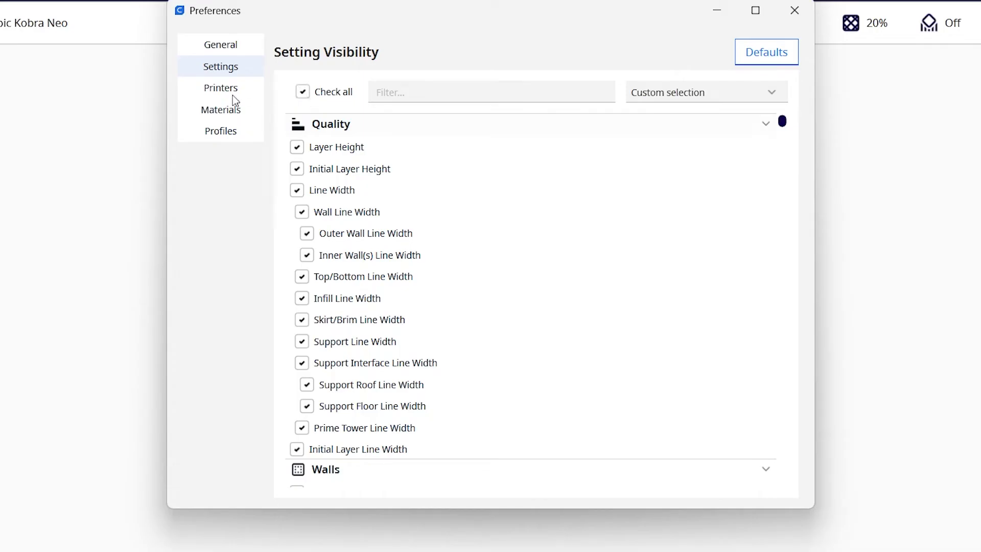
Step: Import Kobra_Neo_Suggested_parameters_for_PLA_V1.curaprofile from Downloads into the printer's profiles and acknowledge the import
{"action": "left_click", "coordinate": [220, 132]}
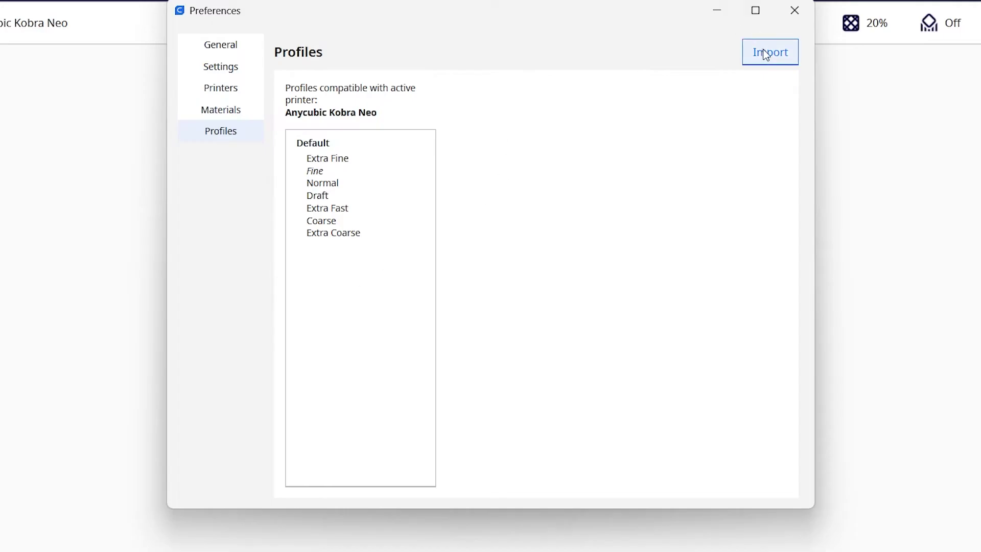
{"action": "left_click", "coordinate": [781, 57]}
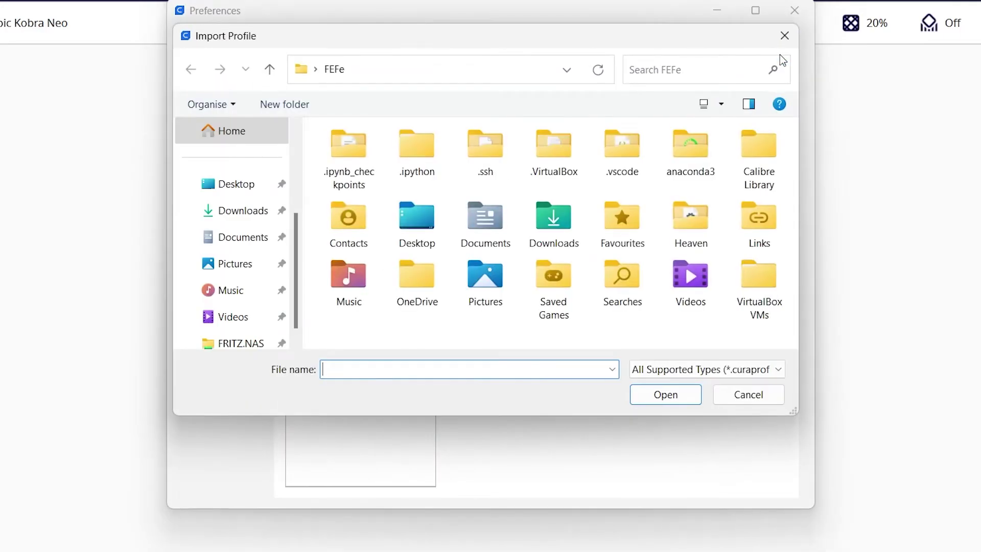
{"action": "left_click", "coordinate": [259, 211]}
{"action": "left_click_drag", "start_coordinate": [531, 129], "coordinate": [651, 129]}
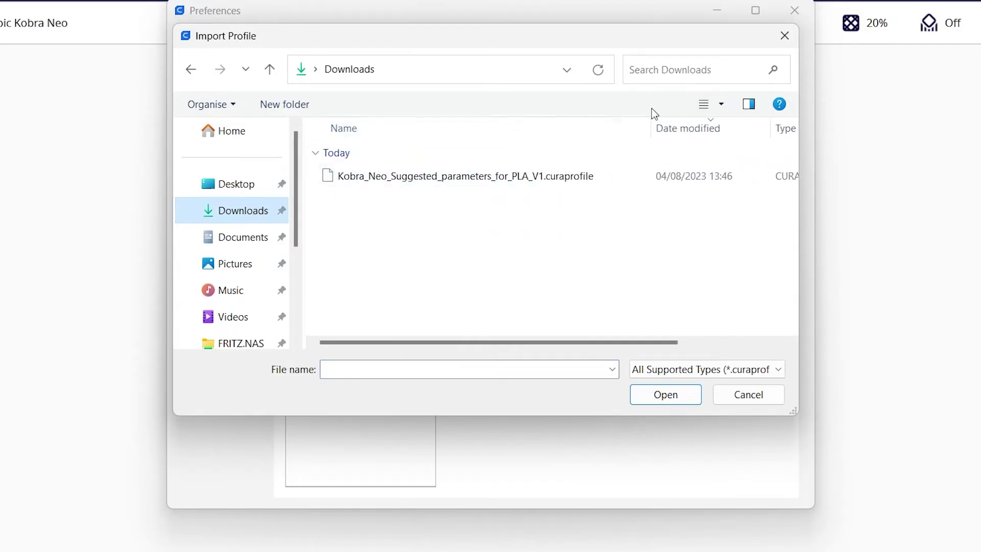
{"action": "left_click", "coordinate": [437, 178]}
{"action": "left_click", "coordinate": [665, 394]}
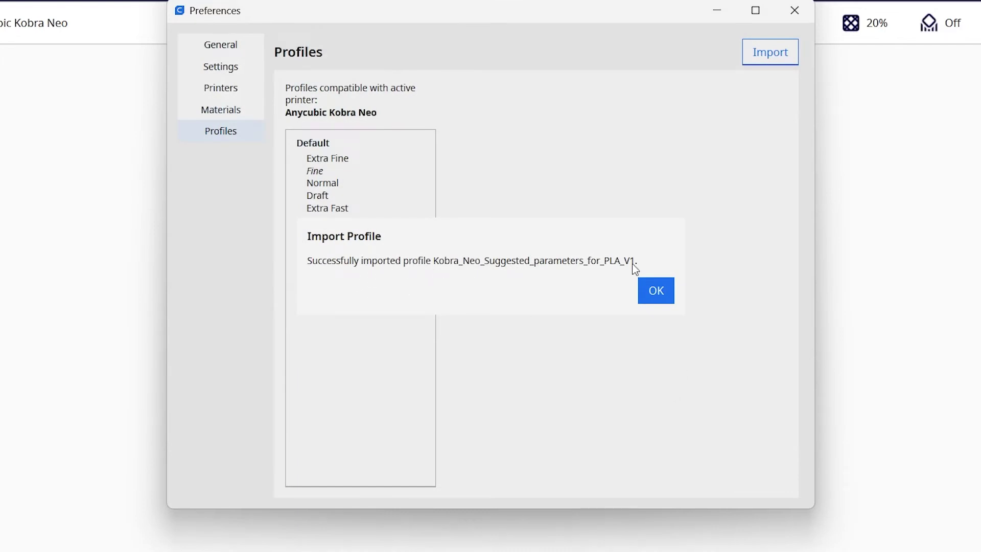
{"action": "left_click", "coordinate": [656, 291]}
Step: Review the Anycubic Kobra Neo's machine settings and start G-code, and close the preferences
{"action": "left_click", "coordinate": [227, 93]}
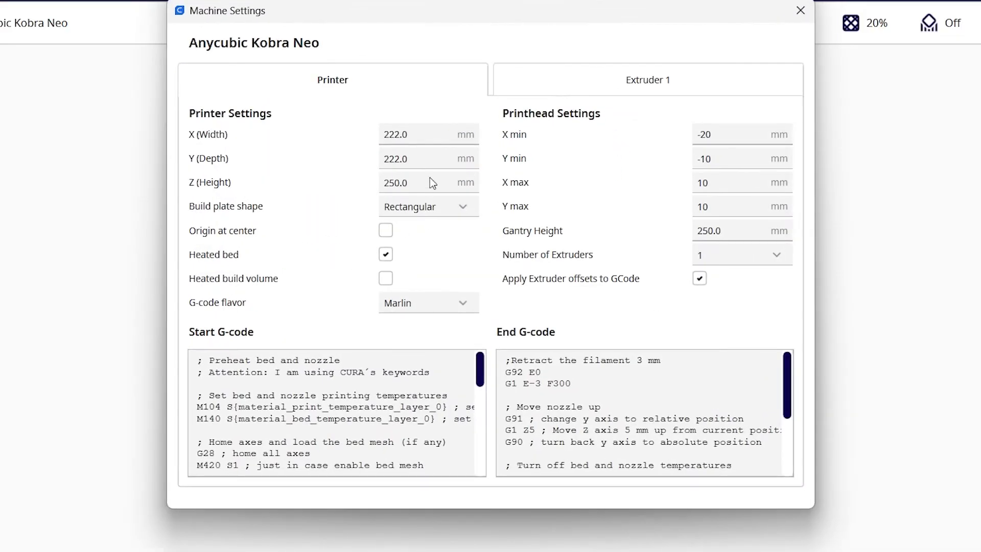
{"action": "left_click_drag", "start_coordinate": [482, 373], "coordinate": [477, 456]}
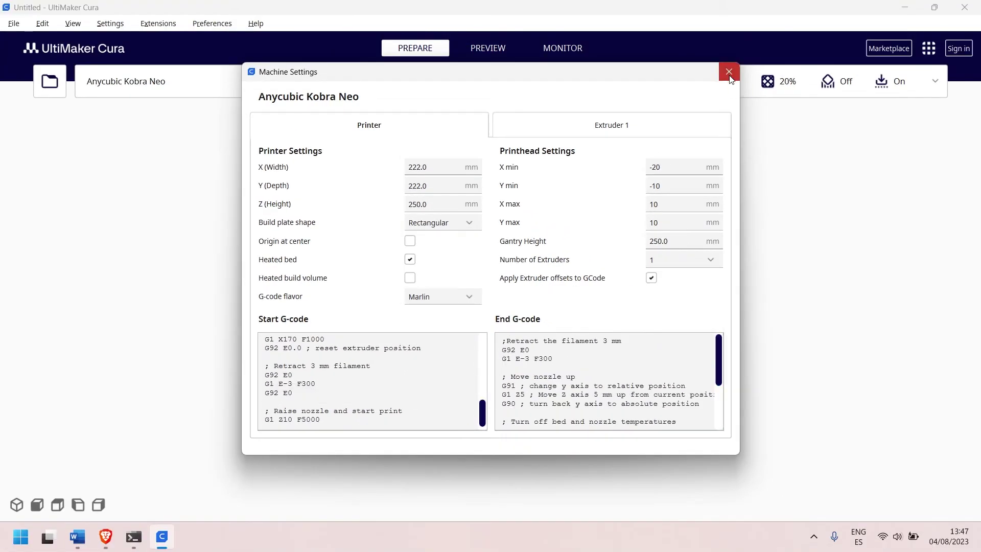
{"action": "left_click", "coordinate": [729, 73]}
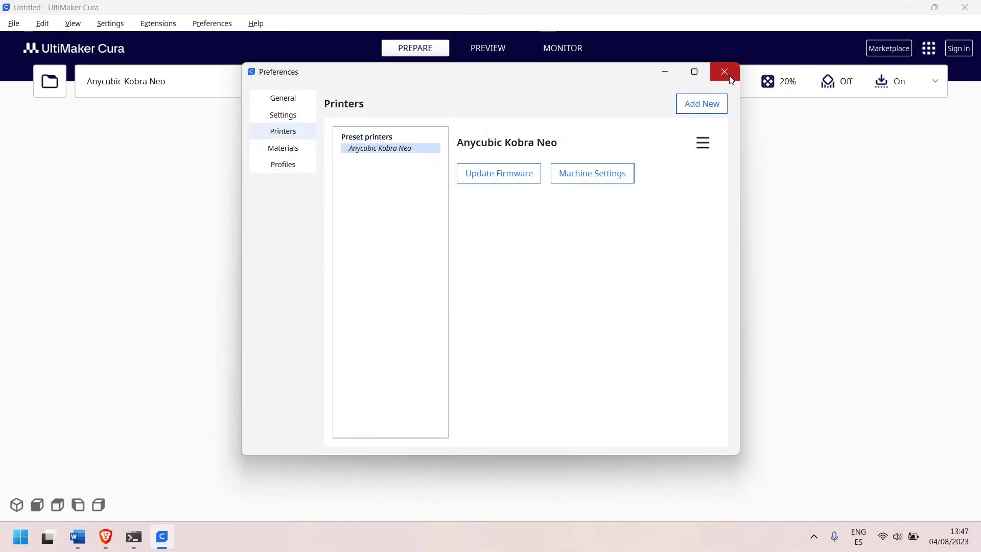
{"action": "left_click", "coordinate": [725, 72]}
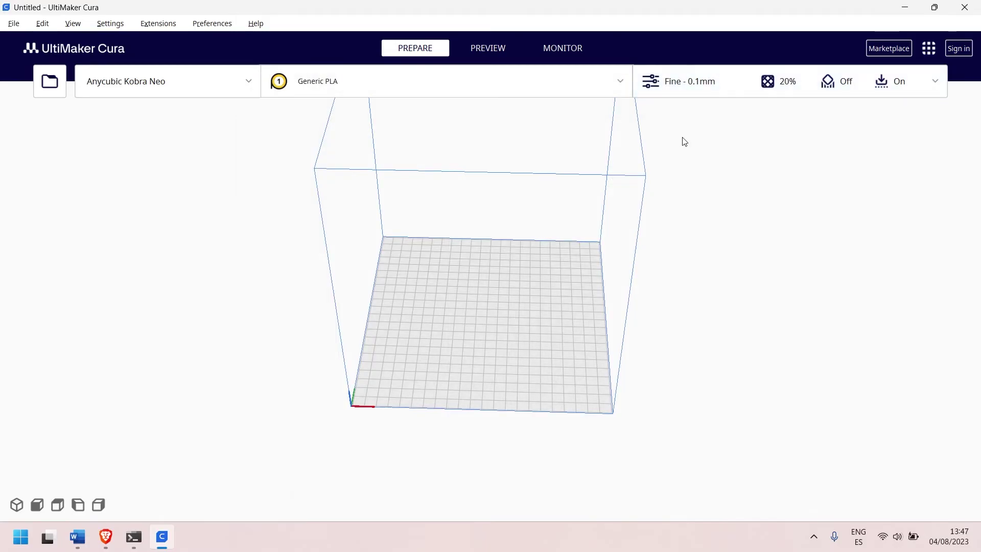
Step: Show the custom print settings and select the Kobra_Neo_Suggested_parameters_for_PLA_V1 profile
{"action": "left_click", "coordinate": [934, 84]}
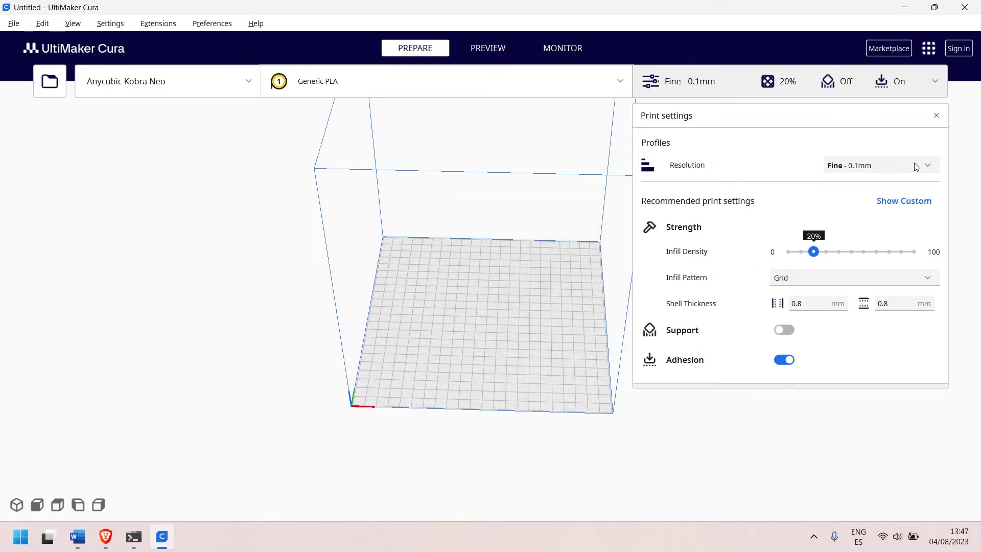
{"action": "left_click", "coordinate": [895, 171]}
{"action": "left_click", "coordinate": [895, 170]}
{"action": "left_click", "coordinate": [708, 90]}
{"action": "left_click", "coordinate": [707, 91]}
{"action": "left_click", "coordinate": [877, 202]}
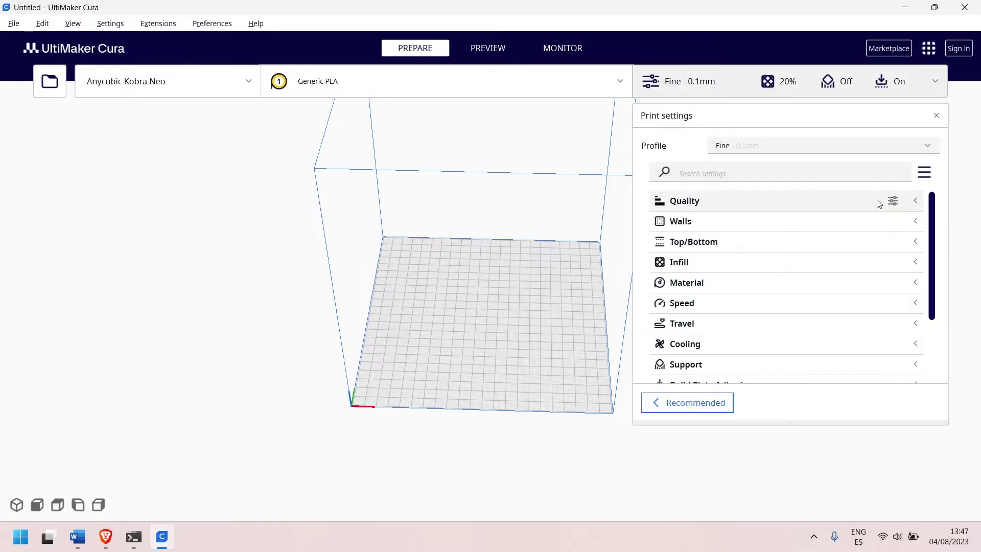
{"action": "left_click", "coordinate": [925, 151]}
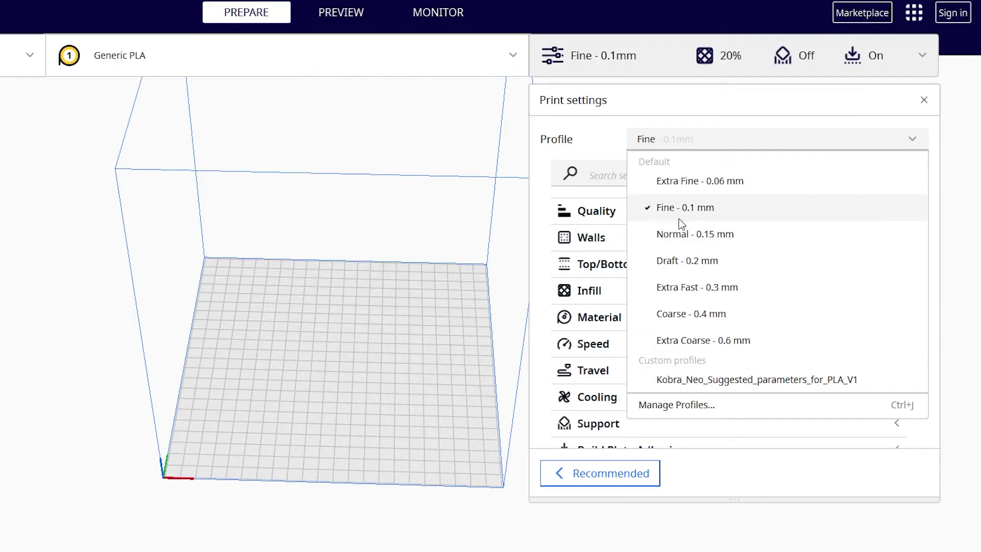
{"action": "left_click", "coordinate": [671, 381]}
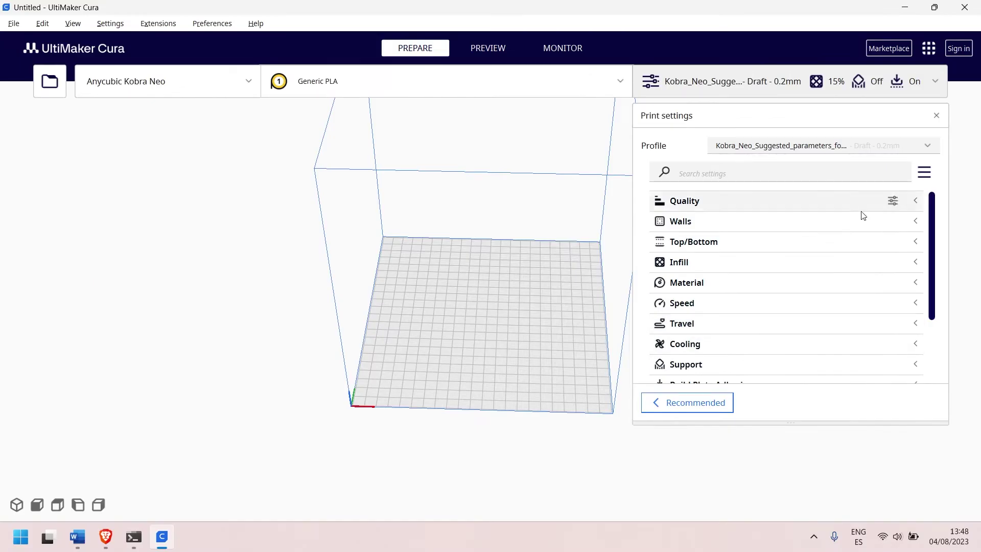
{"action": "left_click", "coordinate": [906, 149]}
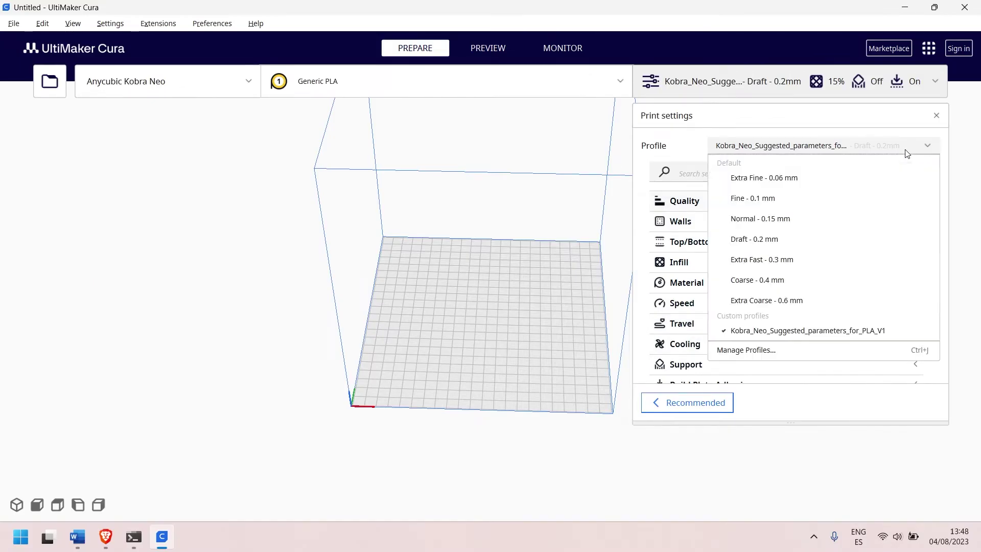
{"action": "left_click", "coordinate": [726, 333]}
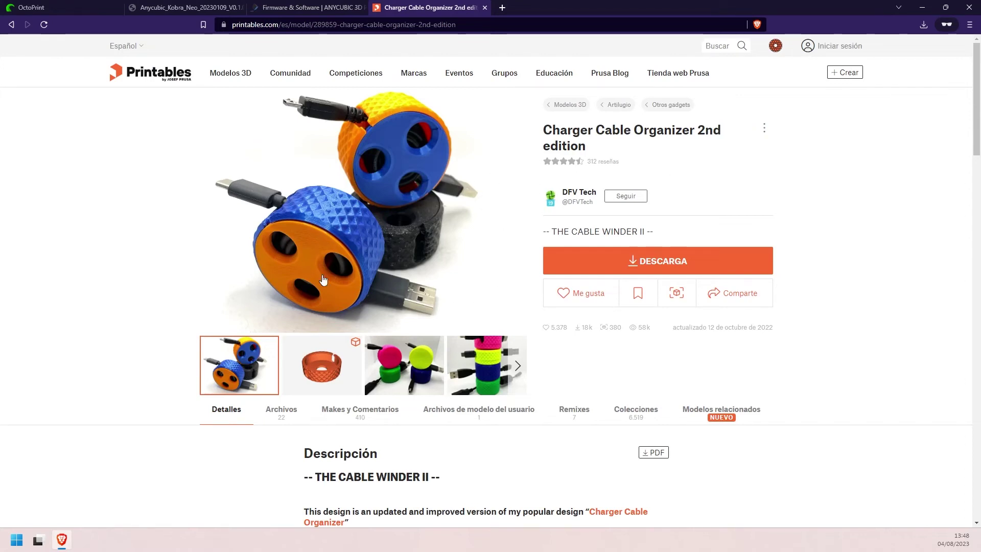
Step: In the Brave browser, examine the Printables description of Charger Cable Organizer 2nd edition, including its design changes and model versions
{"action": "scroll", "coordinate": [432, 248], "scroll_direction": "down", "scroll_amount": 12}
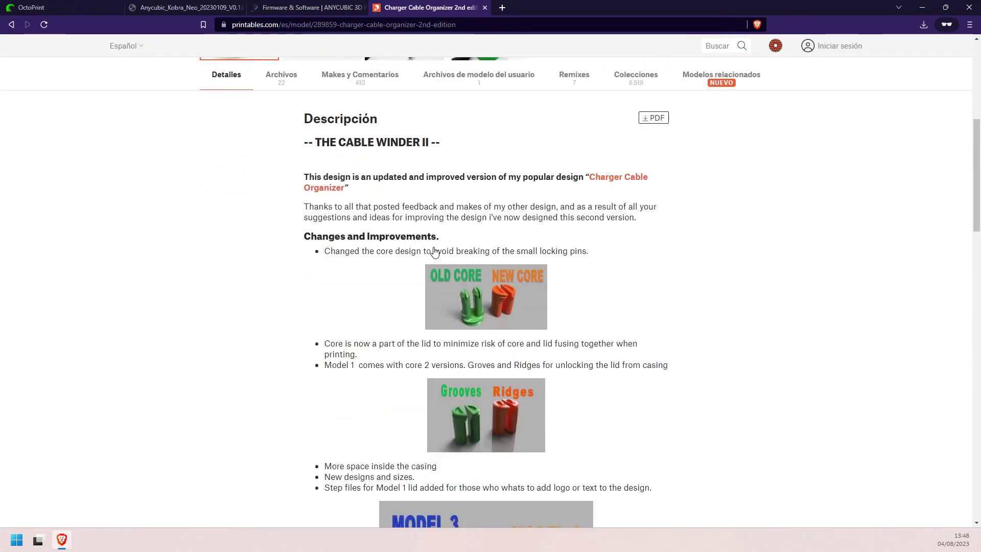
{"action": "scroll", "coordinate": [434, 252], "scroll_direction": "down", "scroll_amount": 2}
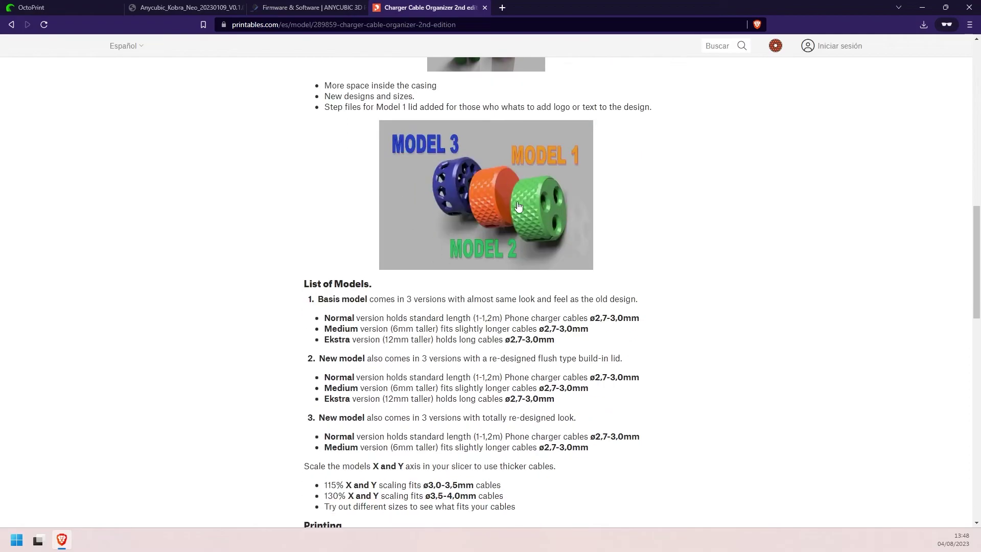
{"action": "scroll", "coordinate": [499, 223], "scroll_direction": "up", "scroll_amount": 5}
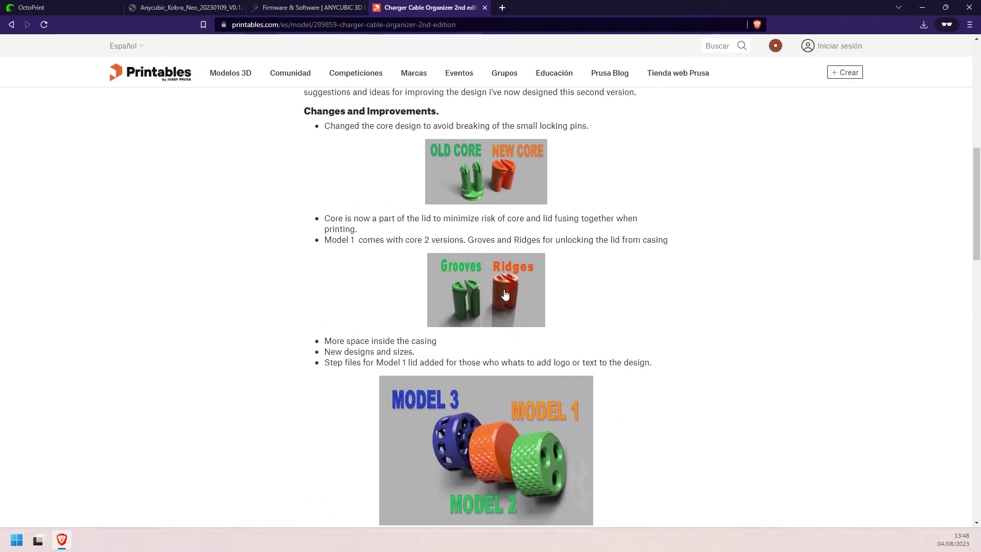
{"action": "scroll", "coordinate": [505, 294], "scroll_direction": "down", "scroll_amount": 5}
{"action": "scroll", "coordinate": [505, 296], "scroll_direction": "up", "scroll_amount": 4}
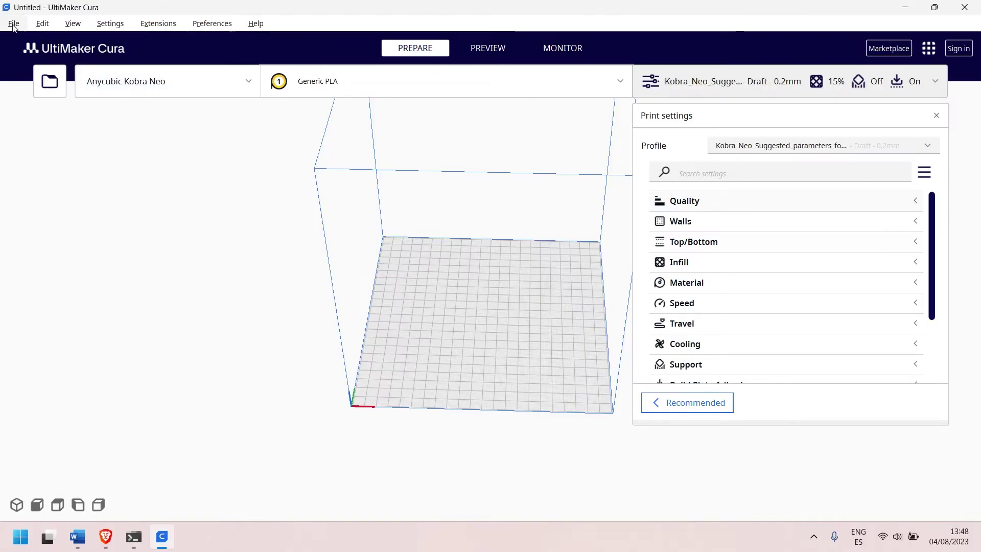
Step: Back in UltiMaker Cura, load Model 3 Medium casing.stl from Downloads and inspect it up close on the build plate
{"action": "left_click", "coordinate": [14, 24]}
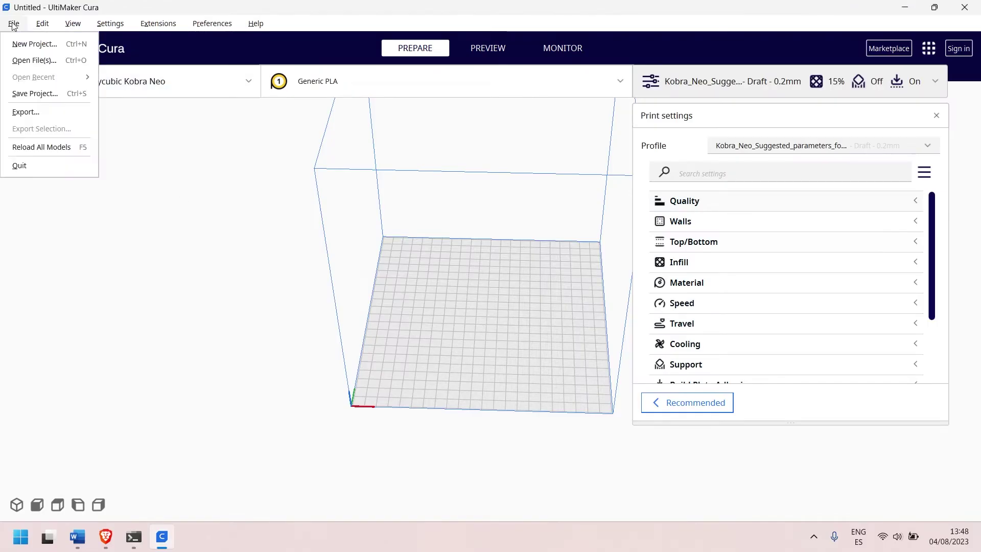
{"action": "left_click", "coordinate": [27, 60]}
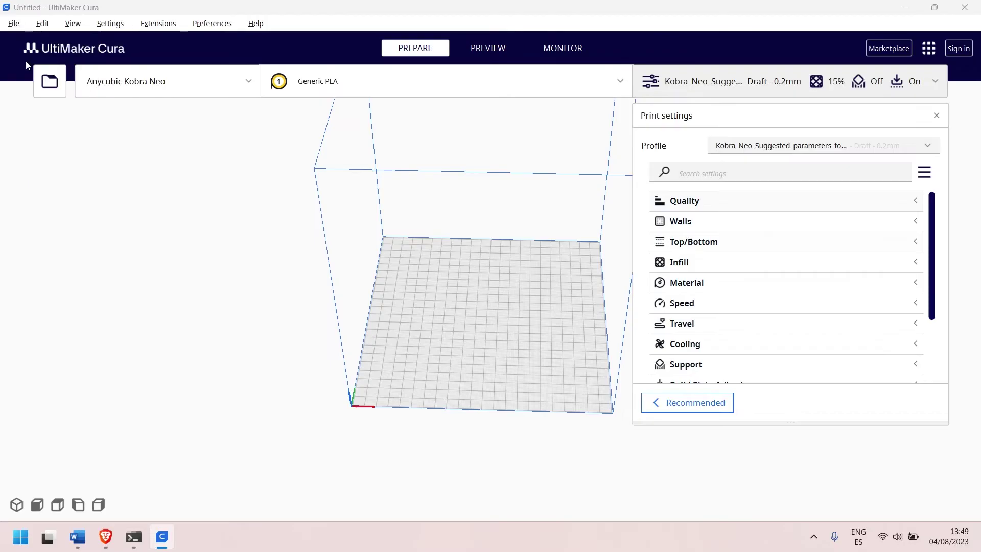
{"action": "left_click", "coordinate": [54, 159]}
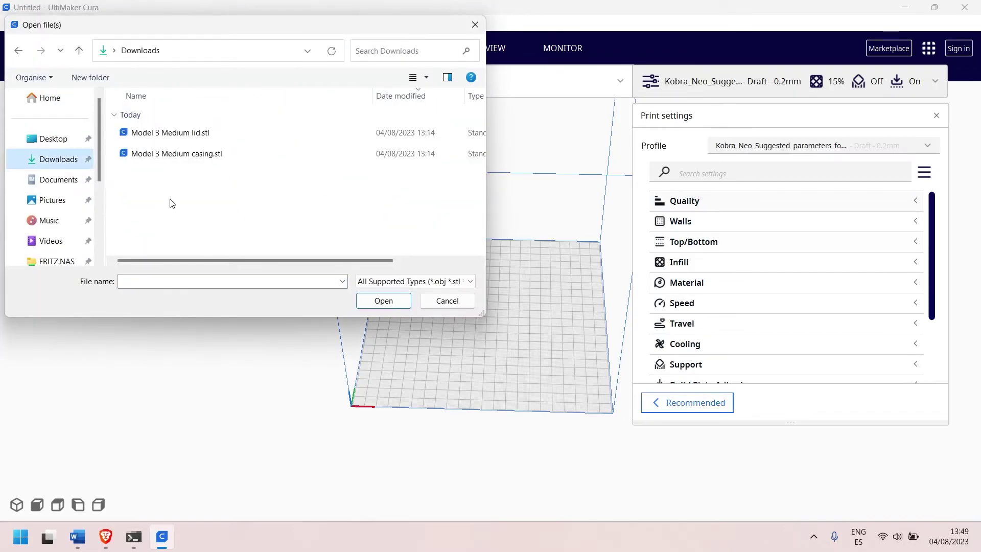
{"action": "double_click", "coordinate": [176, 154]}
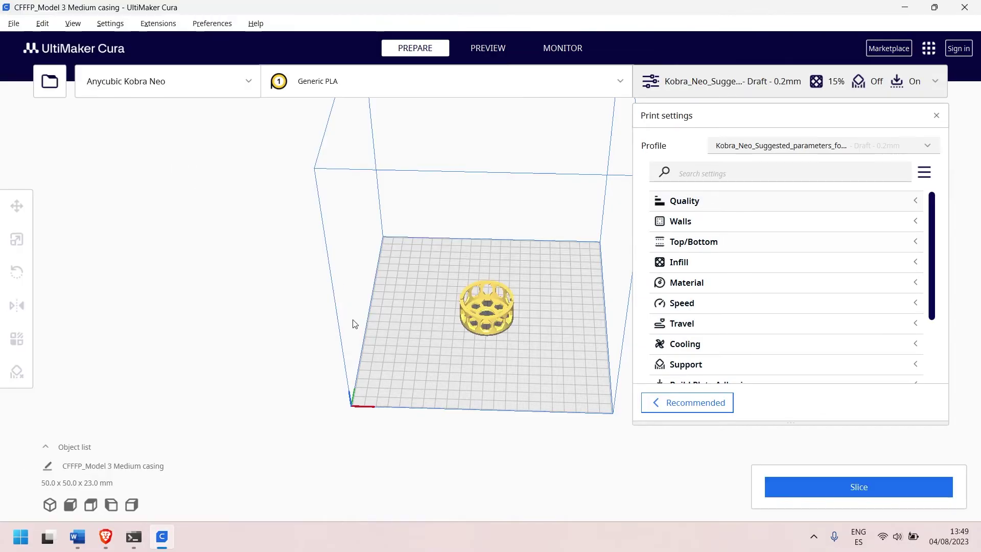
{"action": "scroll", "coordinate": [433, 360], "scroll_direction": "up", "scroll_amount": 5}
{"action": "right_click_drag", "start_coordinate": [434, 360], "coordinate": [434, 337]}
{"action": "right_click_drag", "start_coordinate": [383, 354], "coordinate": [594, 276]}
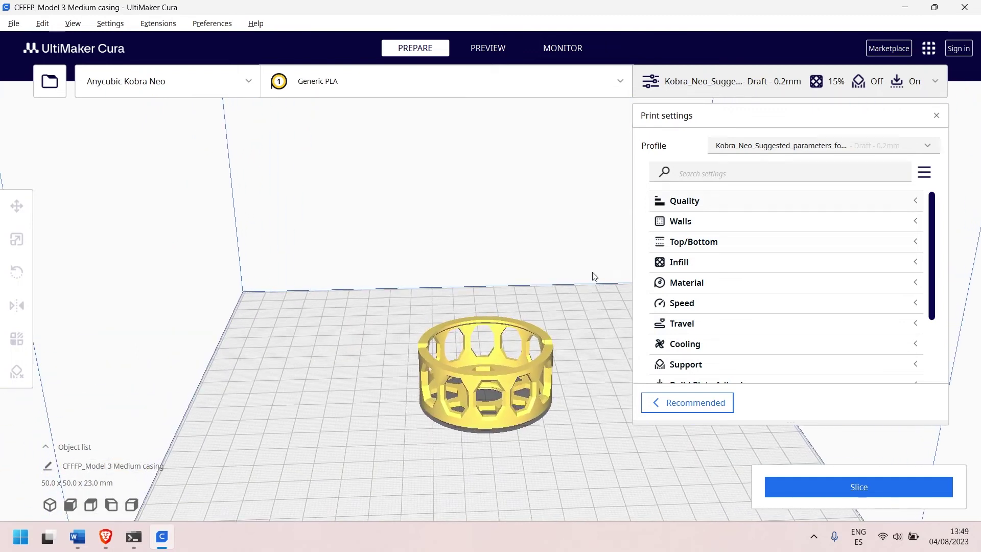
Step: Examine the profile's Quality settings, collapse them and look through the remaining print setting categories
{"action": "left_click", "coordinate": [769, 209]}
{"action": "scroll", "coordinate": [810, 250], "scroll_direction": "down", "scroll_amount": 1}
{"action": "scroll", "coordinate": [855, 241], "scroll_direction": "up", "scroll_amount": 1}
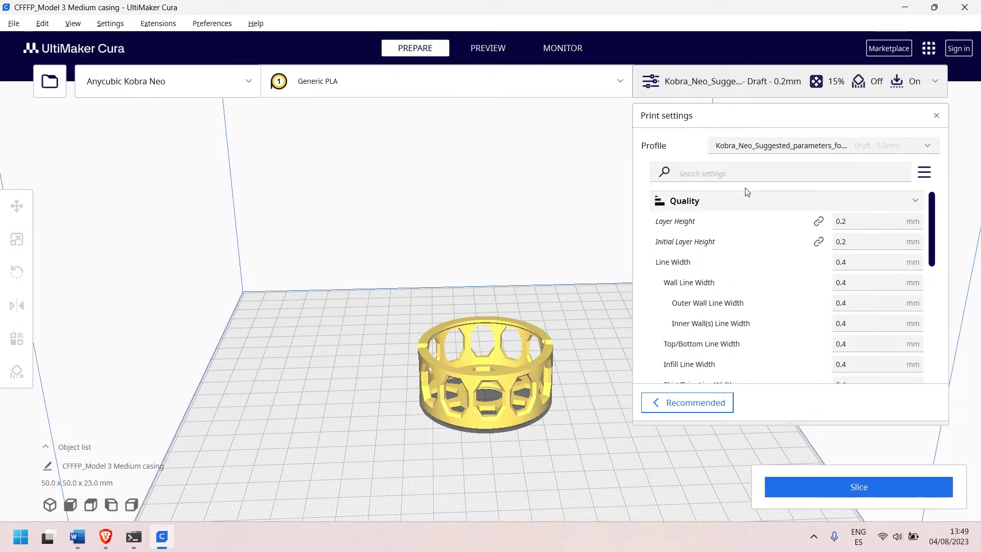
{"action": "left_click", "coordinate": [728, 200]}
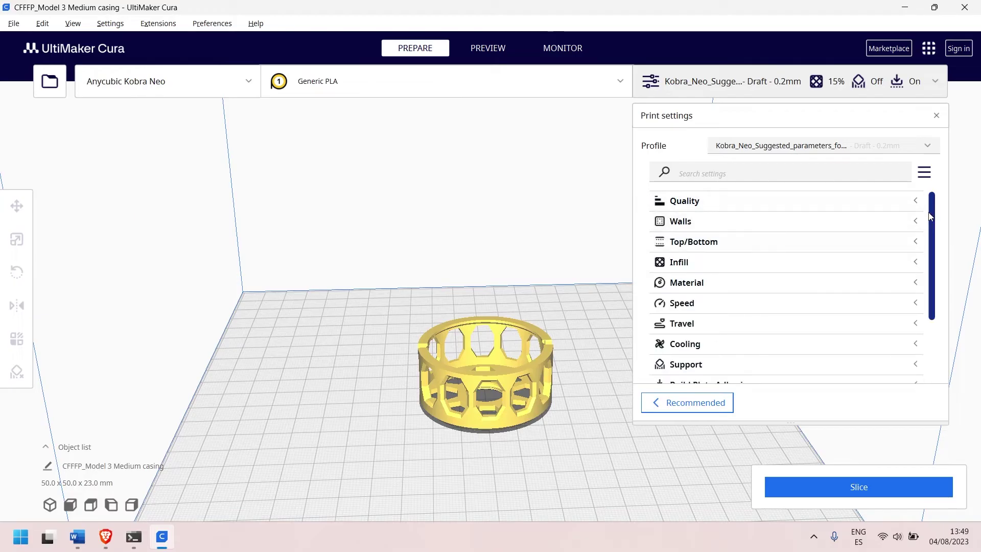
{"action": "scroll", "coordinate": [932, 225], "scroll_direction": "down", "scroll_amount": 3}
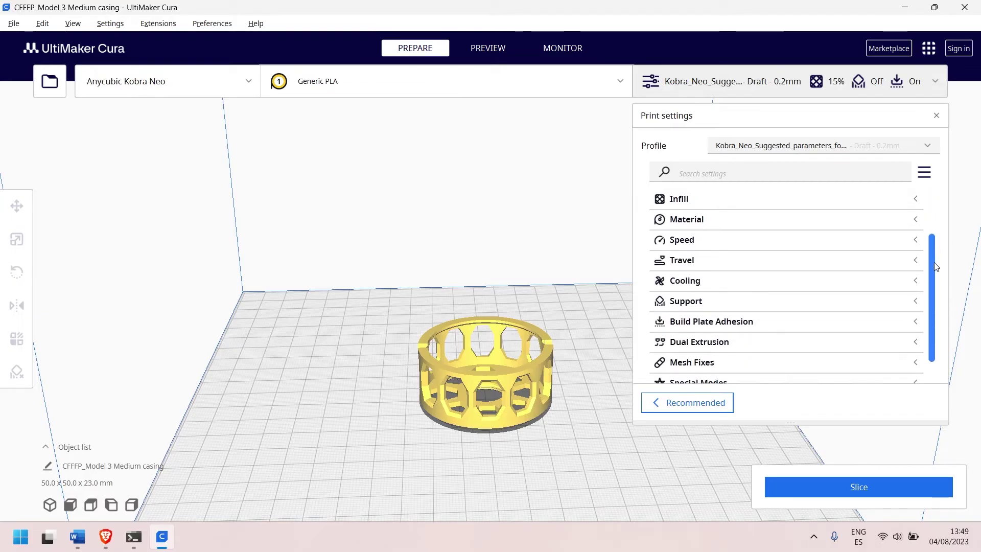
{"action": "scroll", "coordinate": [936, 262], "scroll_direction": "down", "scroll_amount": 1}
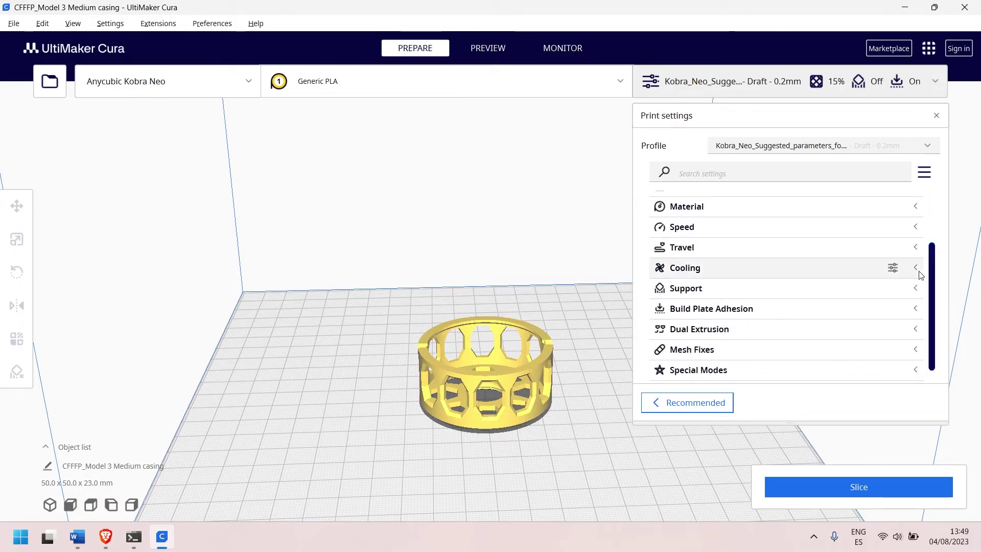
Step: Check the Support setting, then set the Build Plate Adhesion Type to Skirt
{"action": "left_click", "coordinate": [739, 299]}
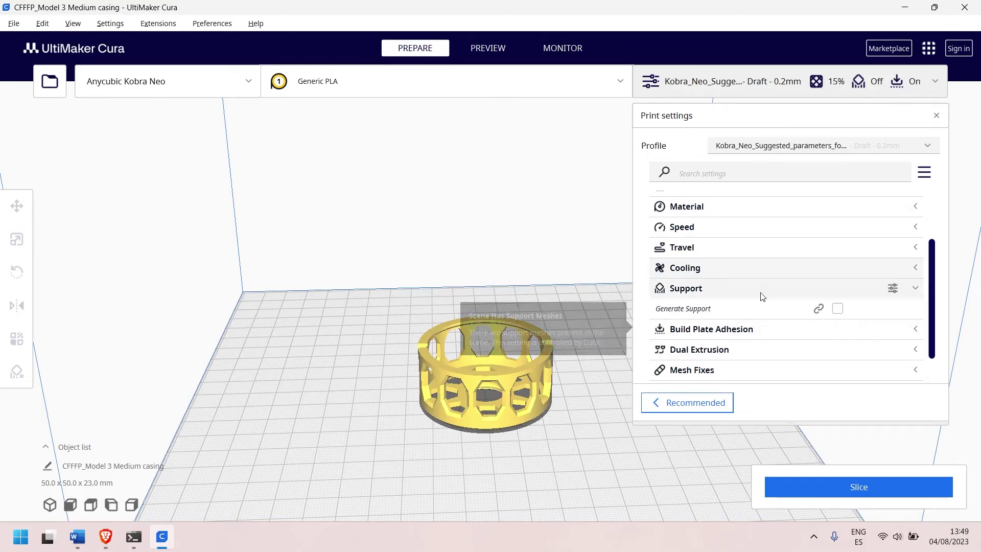
{"action": "left_click", "coordinate": [758, 289]}
{"action": "left_click", "coordinate": [767, 310]}
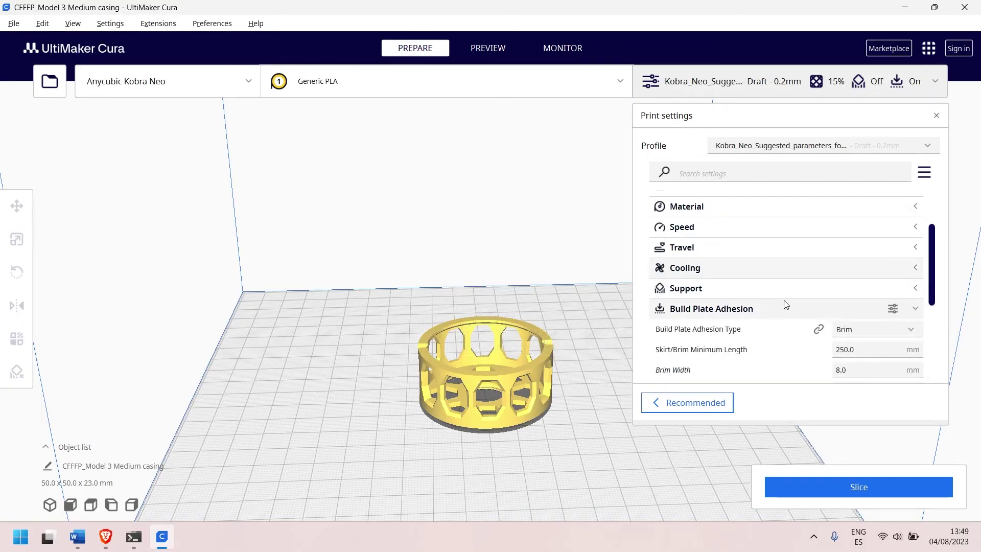
{"action": "scroll", "coordinate": [804, 254], "scroll_direction": "down", "scroll_amount": 5}
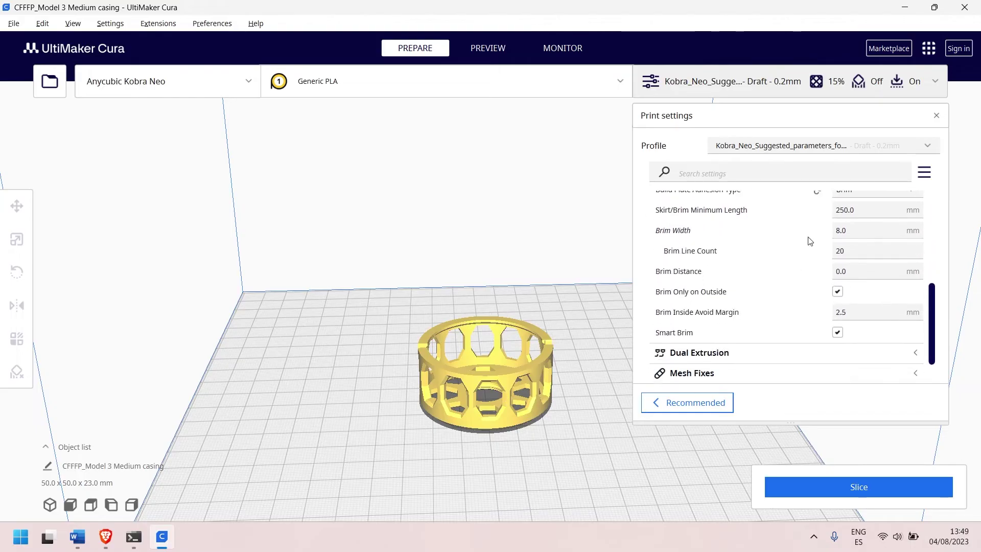
{"action": "scroll", "coordinate": [810, 252], "scroll_direction": "up", "scroll_amount": 3}
{"action": "left_click", "coordinate": [856, 236]}
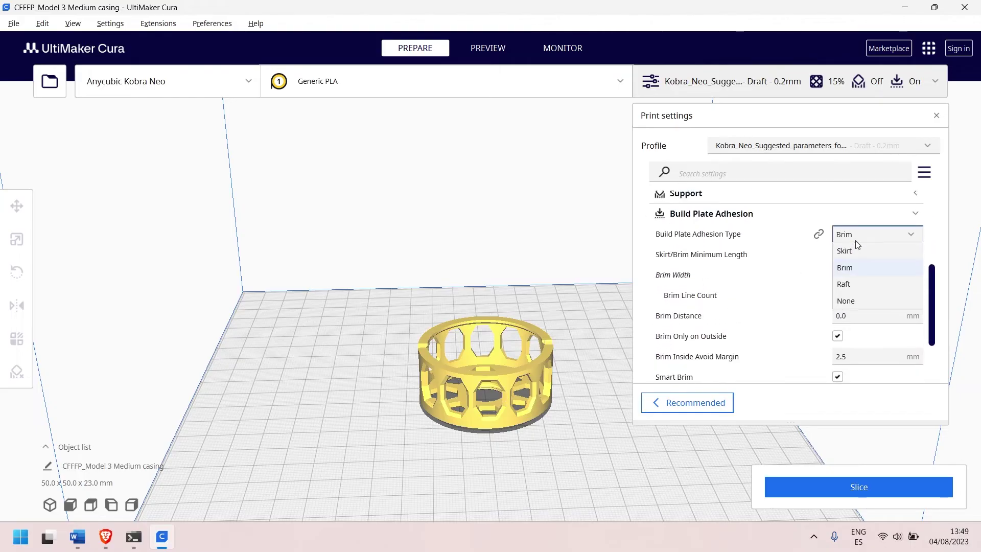
{"action": "left_click", "coordinate": [855, 250]}
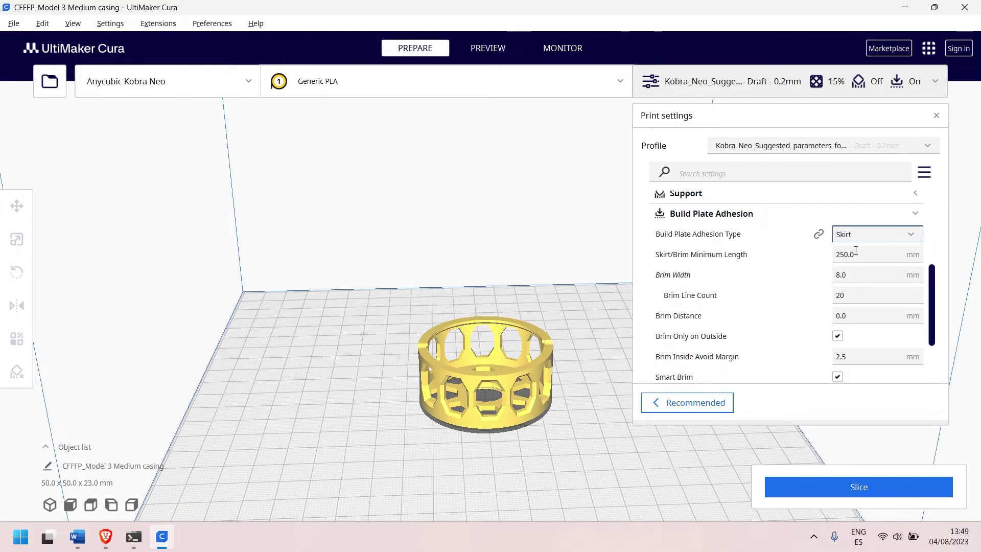
Step: Set the Skirt/Brim Minimum Length to 25 mm and collapse the Build Plate Adhesion category
{"action": "left_click", "coordinate": [860, 319]}
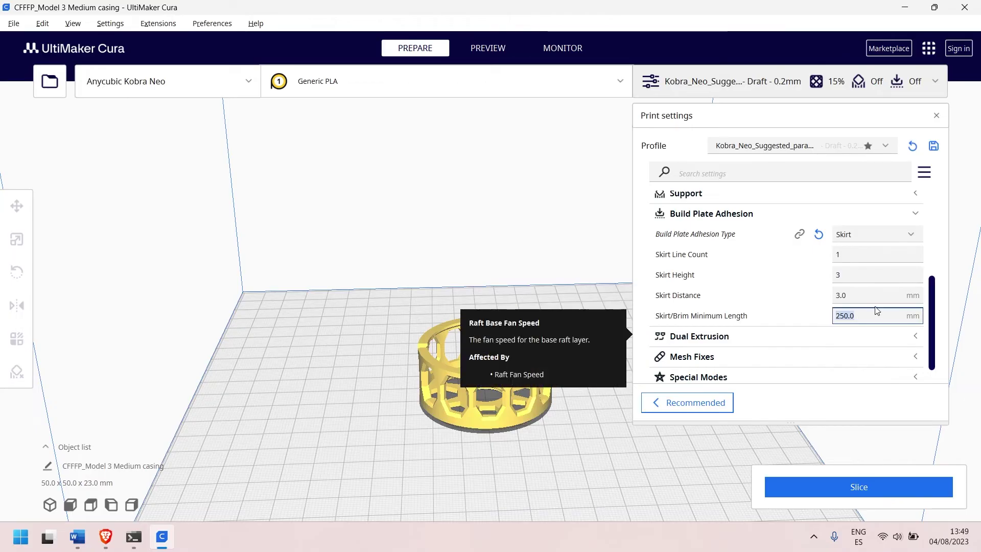
{"action": "type", "text": "25"}
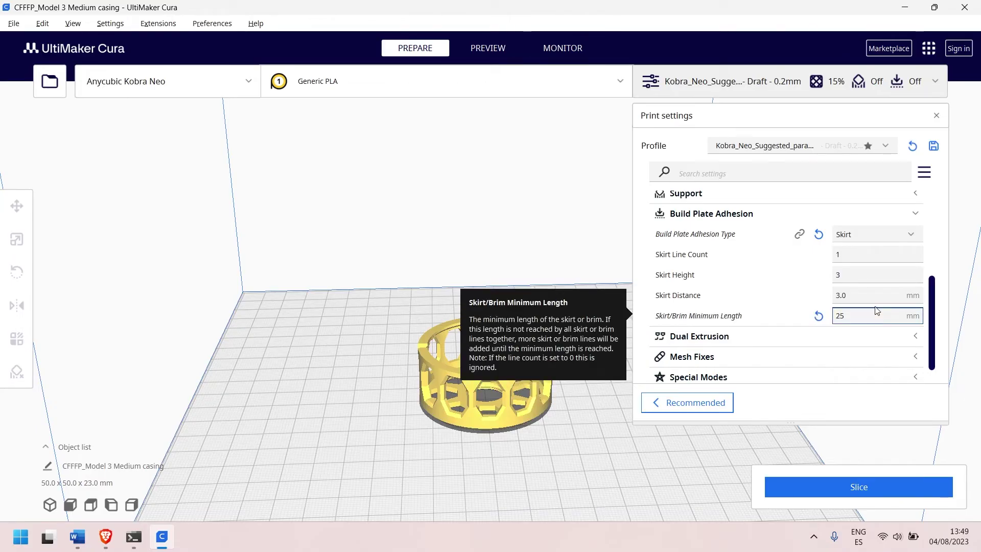
{"action": "scroll", "coordinate": [827, 291], "scroll_direction": "up", "scroll_amount": 1}
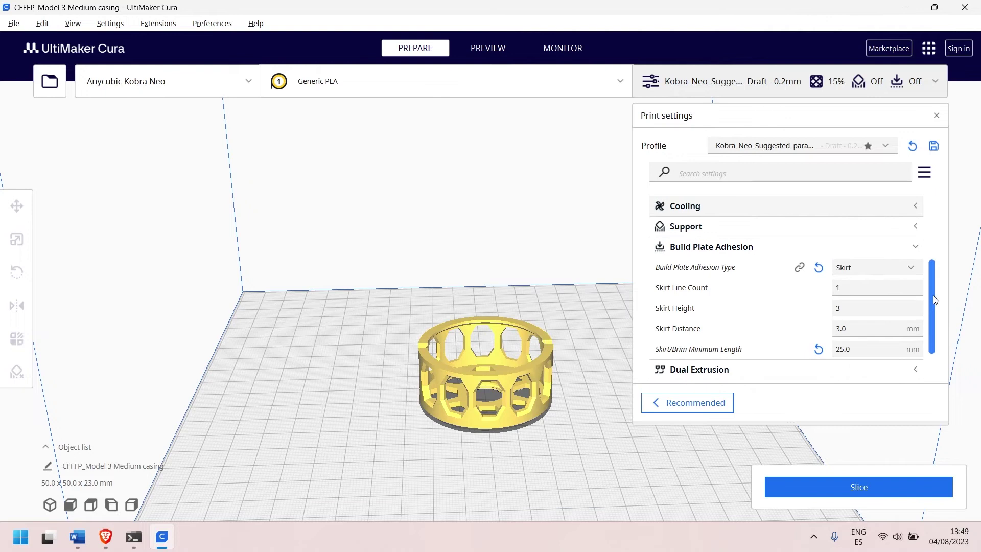
{"action": "left_click", "coordinate": [746, 256]}
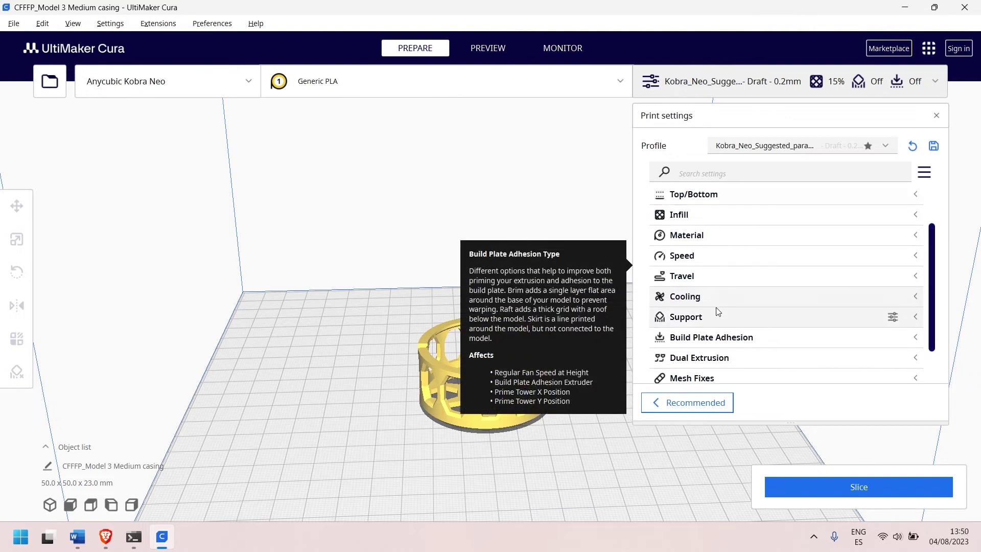
Step: Examine the profile's Travel retraction settings and Speed settings, collapse both categories and close the print settings
{"action": "left_click", "coordinate": [716, 276]}
{"action": "scroll", "coordinate": [935, 241], "scroll_direction": "down", "scroll_amount": 2}
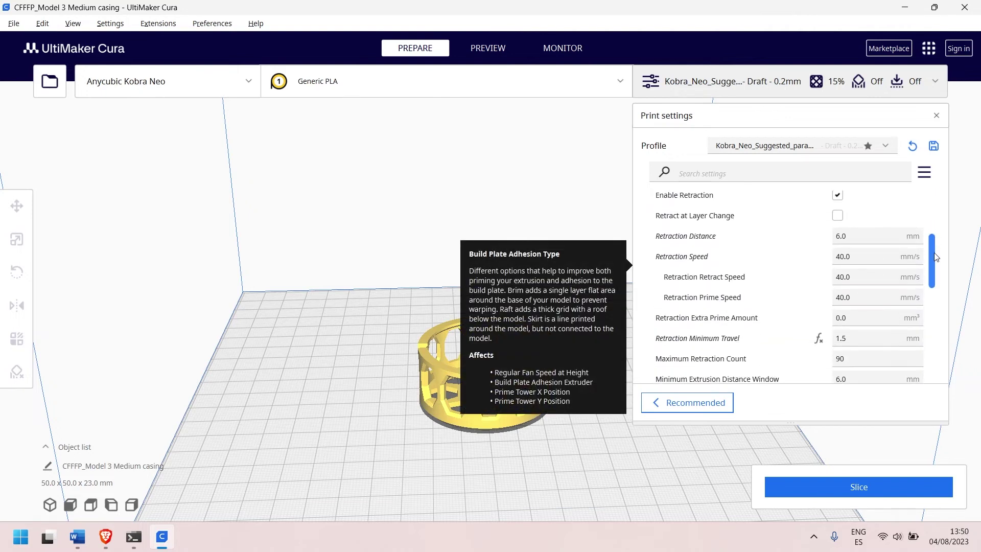
{"action": "scroll", "coordinate": [940, 335], "scroll_direction": "down", "scroll_amount": 8}
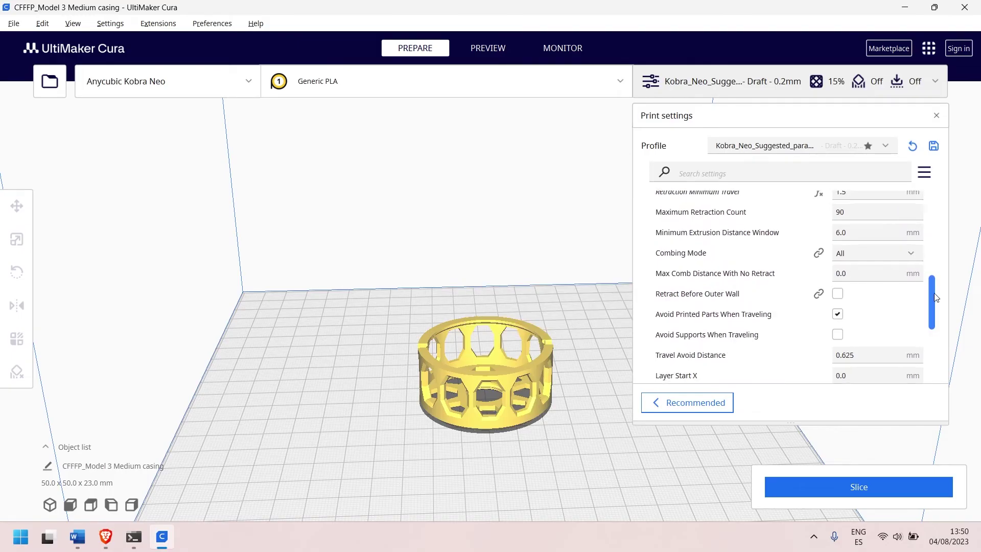
{"action": "scroll", "coordinate": [941, 335], "scroll_direction": "up", "scroll_amount": 10}
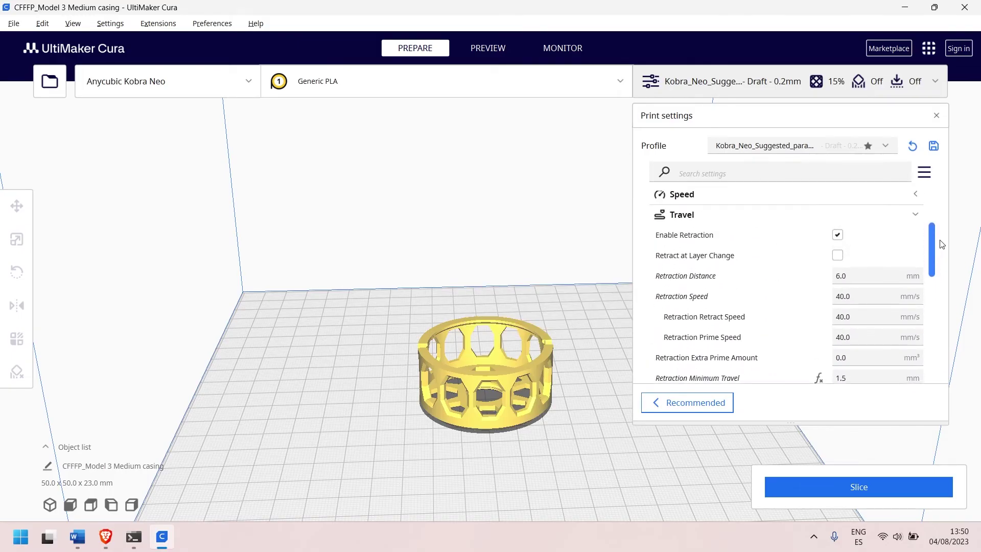
{"action": "left_click", "coordinate": [828, 235]}
{"action": "mouse_move", "coordinate": [931, 215]}
{"action": "left_mouse_down"}
{"action": "mouse_move", "coordinate": [947, 234]}
{"action": "mouse_move", "coordinate": [931, 266]}
{"action": "mouse_move", "coordinate": [932, 199]}
{"action": "left_mouse_up"}
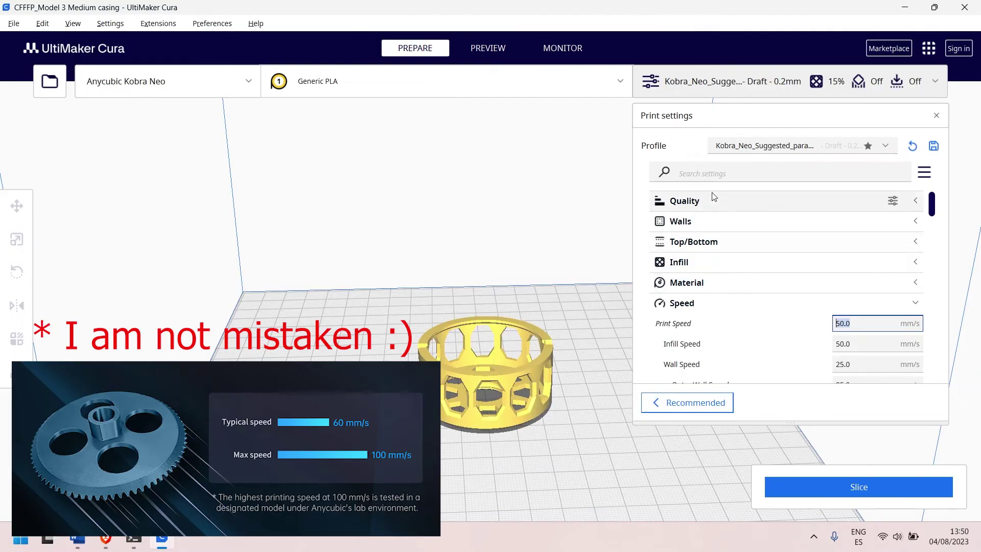
{"action": "scroll", "coordinate": [686, 300], "scroll_direction": "down", "scroll_amount": 10}
{"action": "scroll", "coordinate": [759, 301], "scroll_direction": "up", "scroll_amount": 5}
{"action": "scroll", "coordinate": [759, 301], "scroll_direction": "up", "scroll_amount": 6}
{"action": "left_click", "coordinate": [701, 327]}
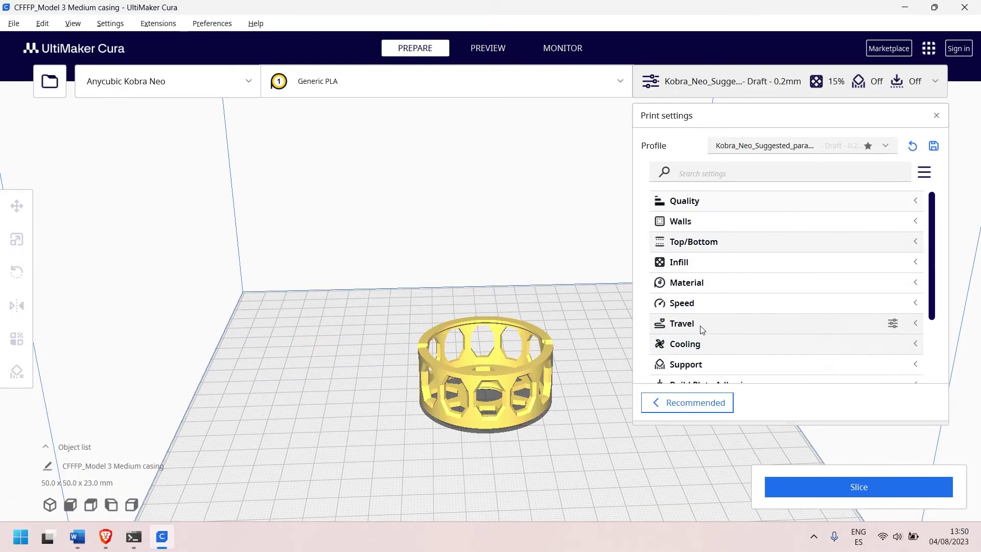
{"action": "left_click", "coordinate": [828, 425]}
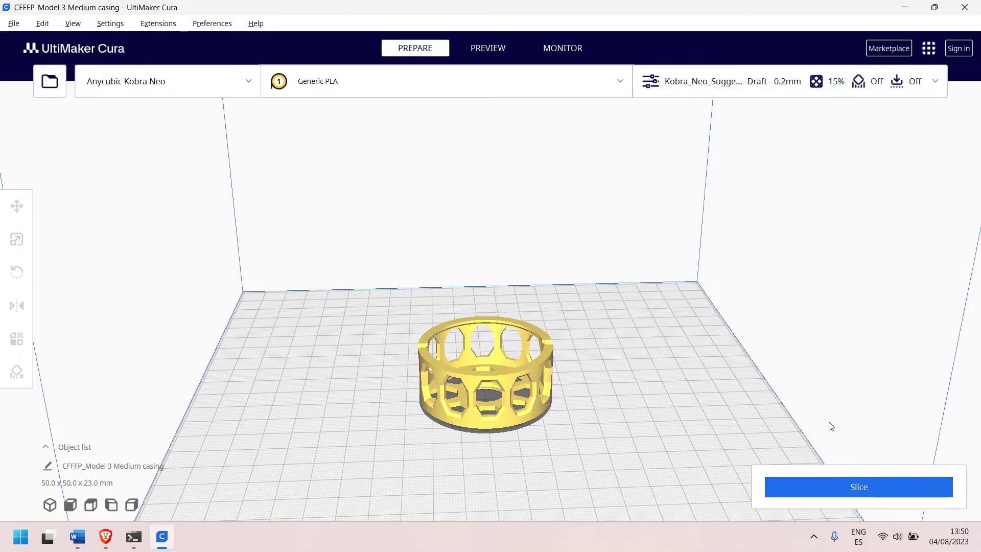
Step: Slice the medium casing model and view its layer preview up close
{"action": "left_click", "coordinate": [852, 487]}
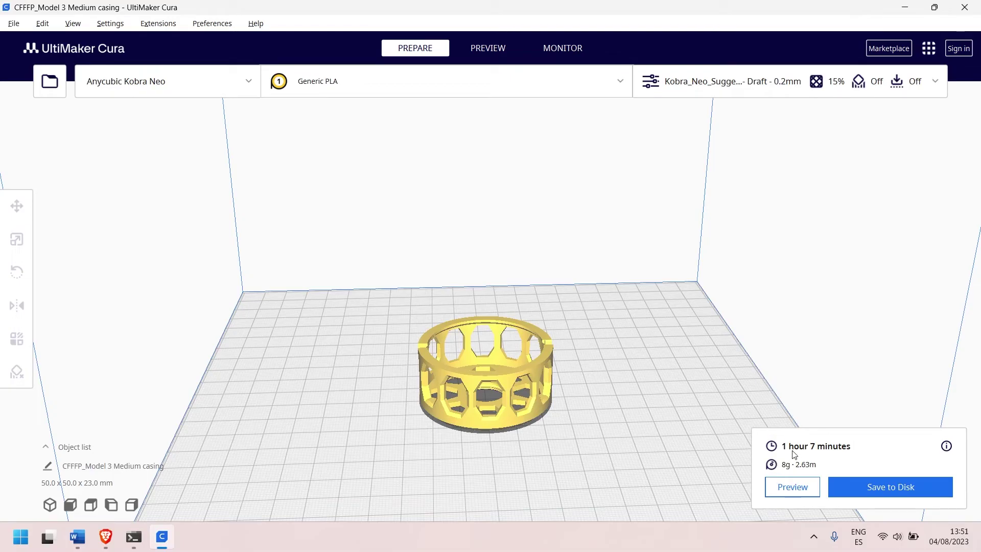
{"action": "left_click", "coordinate": [792, 487]}
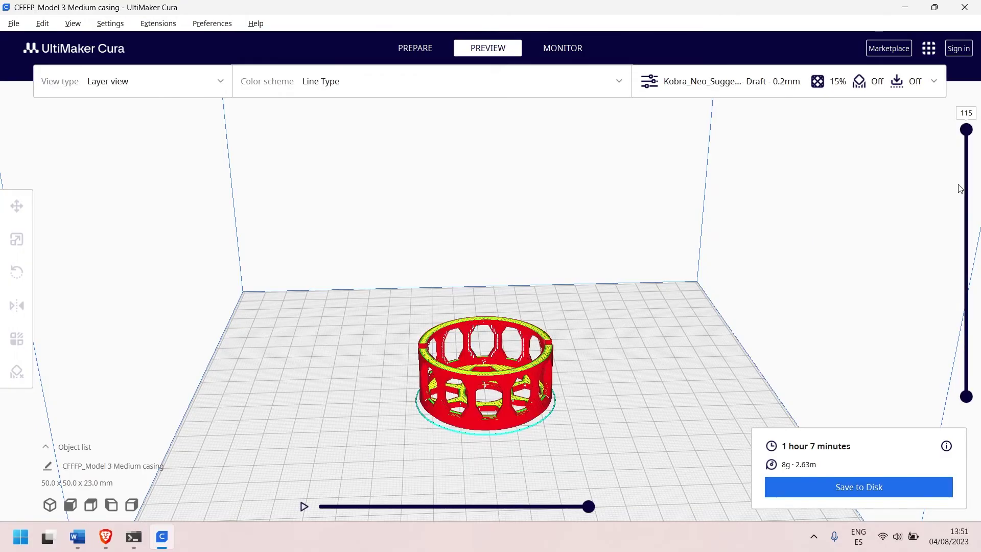
{"action": "scroll", "coordinate": [451, 445], "scroll_direction": "up", "scroll_amount": 5}
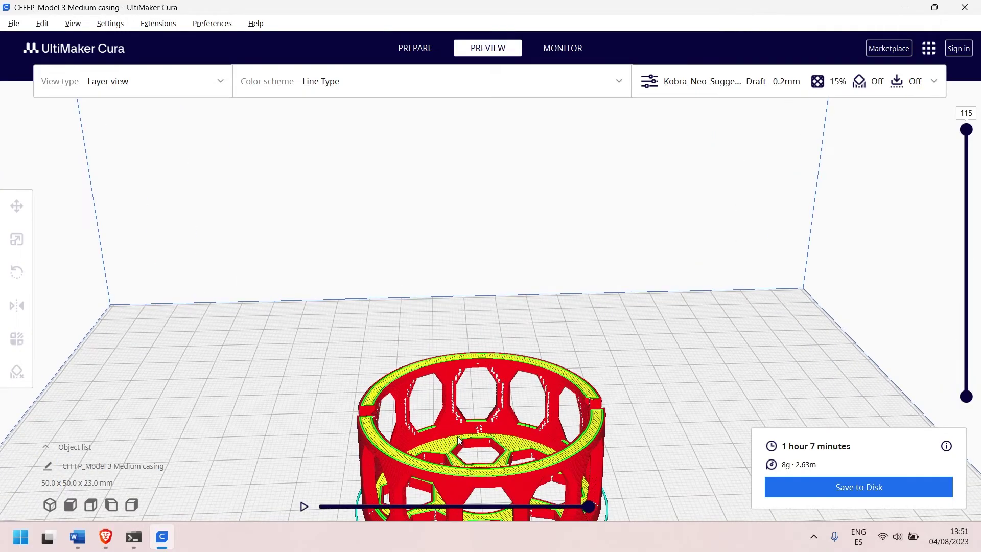
{"action": "right_click_drag", "start_coordinate": [465, 439], "coordinate": [469, 321]}
{"action": "scroll", "coordinate": [484, 336], "scroll_direction": "up", "scroll_amount": 5}
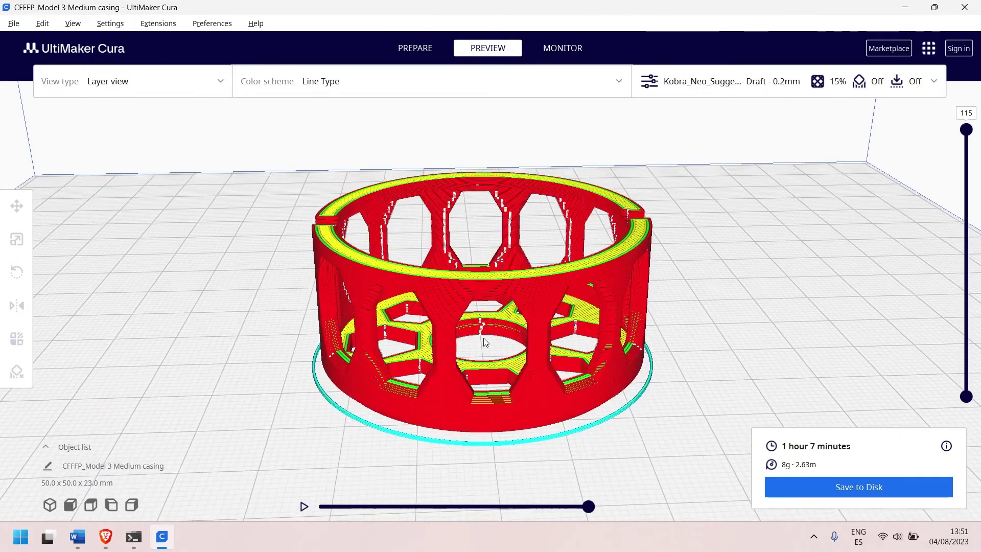
Step: Inspect the casing's sliced layers down to layer 64, trace that layer's toolpath, and return to layer 115
{"action": "left_click_drag", "start_coordinate": [966, 130], "coordinate": [965, 251]}
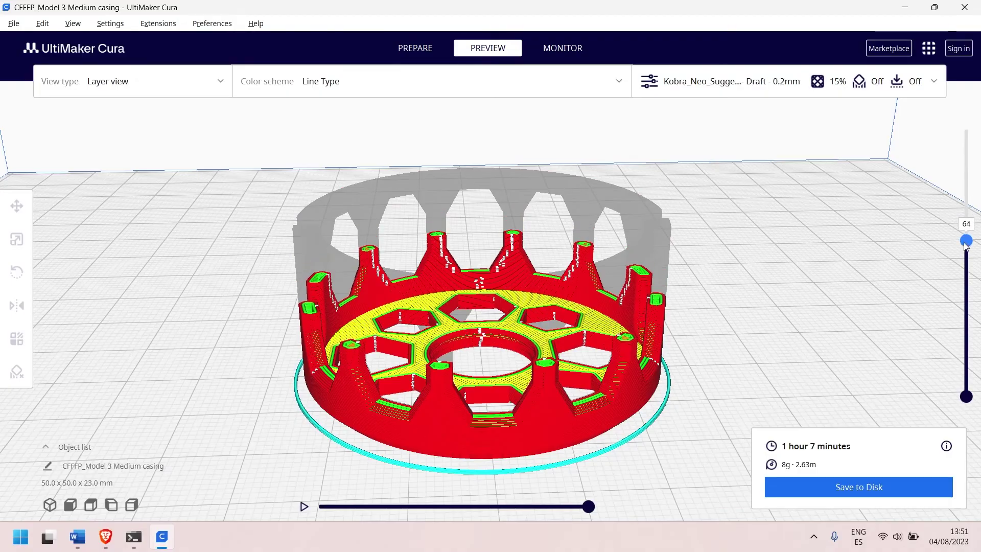
{"action": "left_click_drag", "start_coordinate": [590, 508], "coordinate": [534, 514]}
{"action": "left_click_drag", "start_coordinate": [525, 519], "coordinate": [589, 495]}
{"action": "left_click_drag", "start_coordinate": [966, 240], "coordinate": [966, 129]}
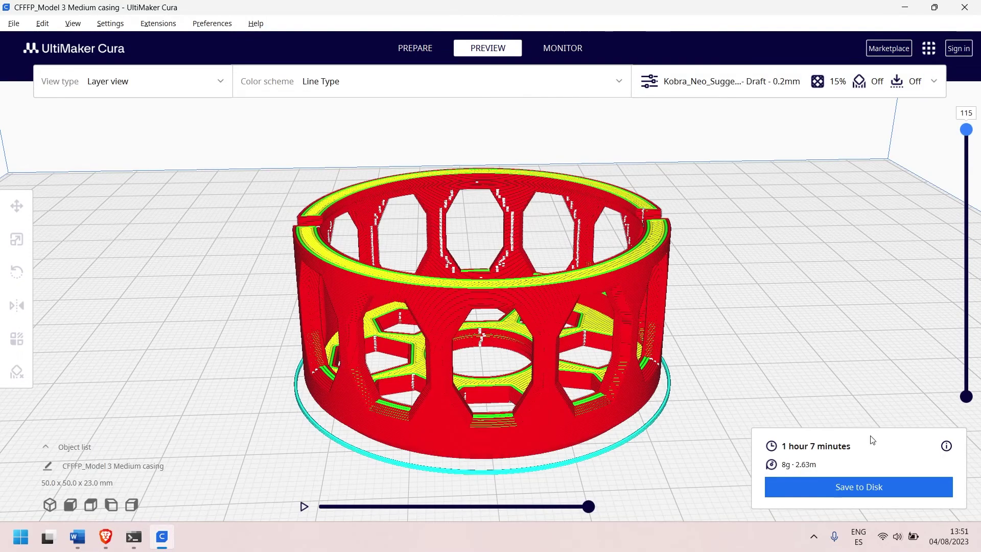
Step: Save the sliced G-code to the Desktop as CFFFP_Model 3 Medium casing.gcode
{"action": "left_click", "coordinate": [859, 491]}
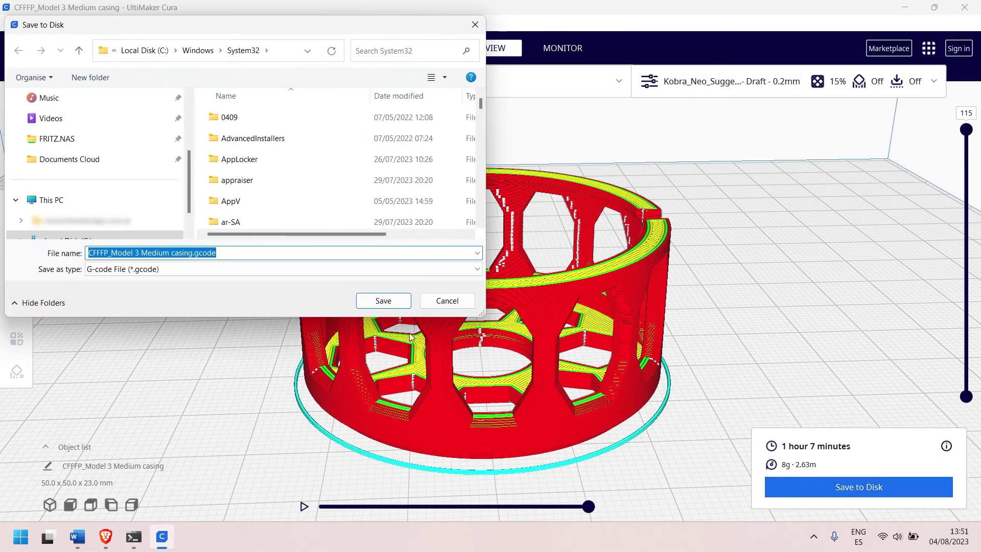
{"action": "scroll", "coordinate": [160, 184], "scroll_direction": "up", "scroll_amount": 2}
{"action": "left_click", "coordinate": [99, 149]}
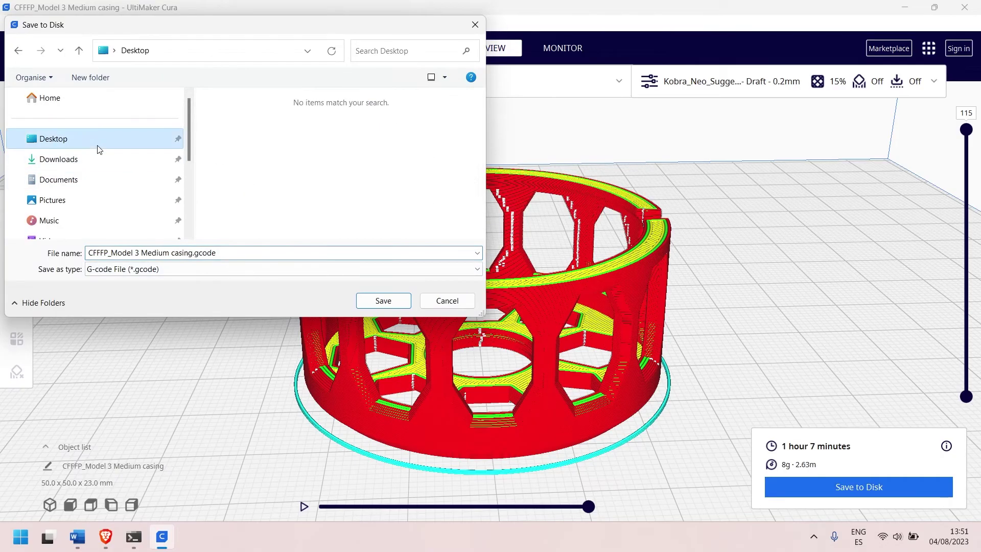
{"action": "left_click", "coordinate": [214, 252]}
{"action": "left_click_drag", "start_coordinate": [216, 252], "coordinate": [213, 252]}
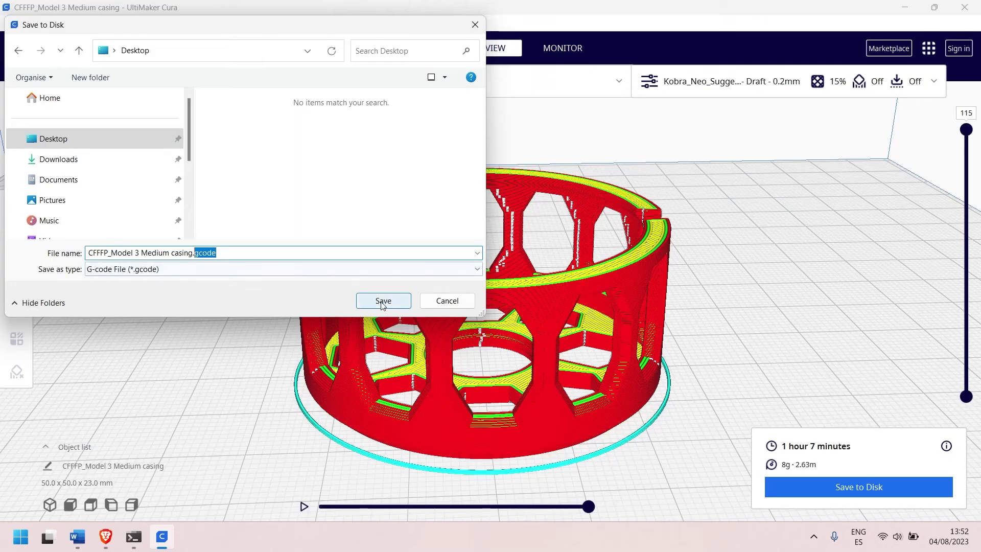
{"action": "left_click", "coordinate": [380, 298]}
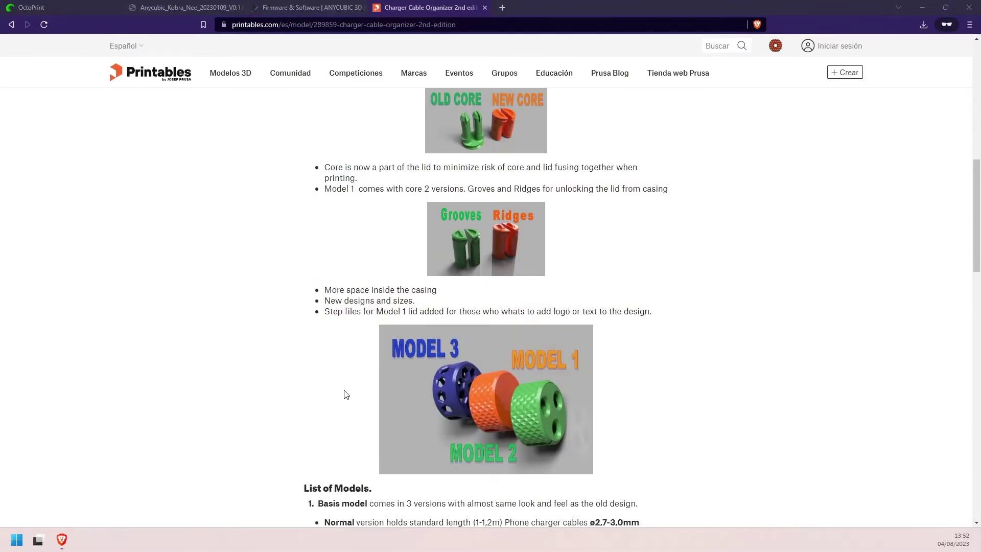
Step: In OctoPrint in the Brave browser, upload CFFFP_Model 3 Medium casing.gcode from the Desktop, load it and dismiss the notification
{"action": "left_click", "coordinate": [72, 6]}
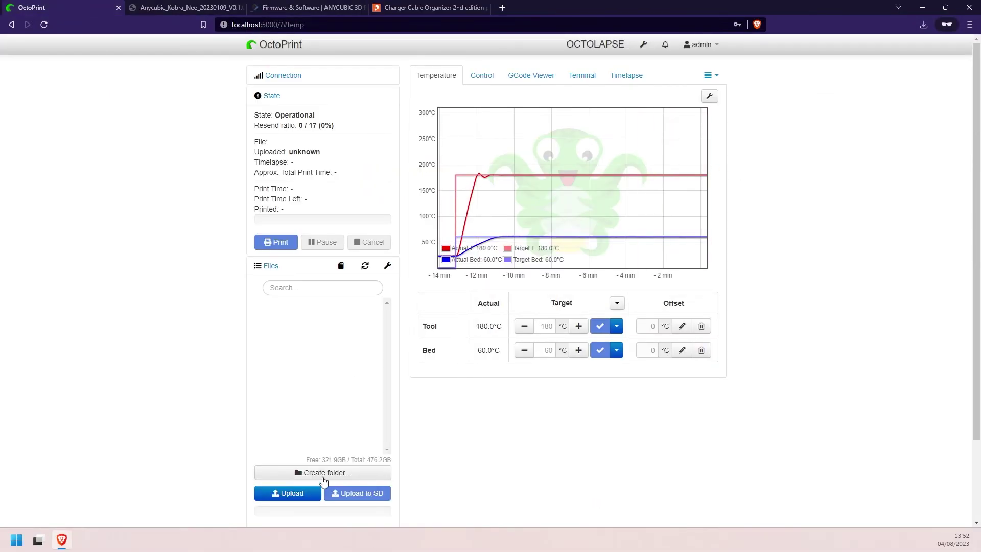
{"action": "left_click", "coordinate": [282, 496]}
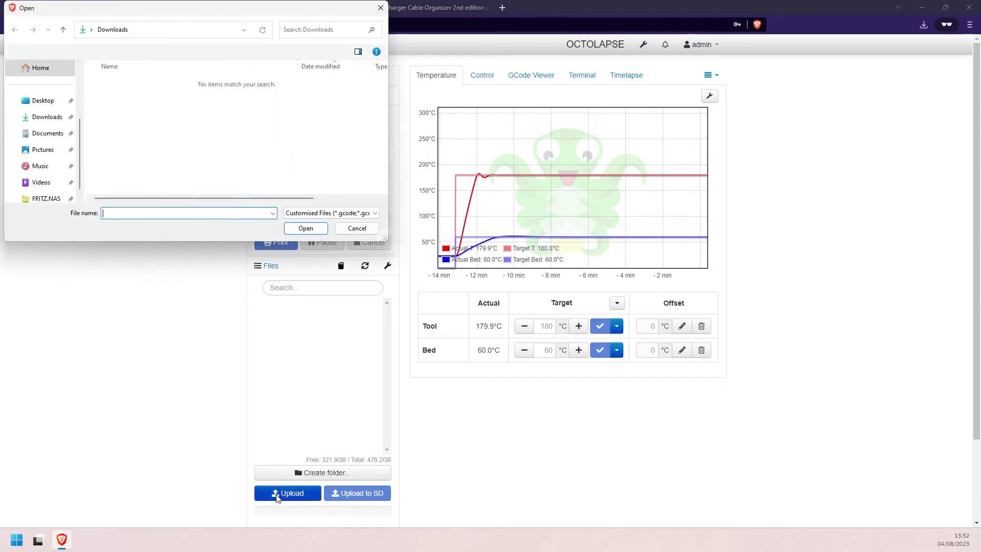
{"action": "left_click", "coordinate": [43, 100]}
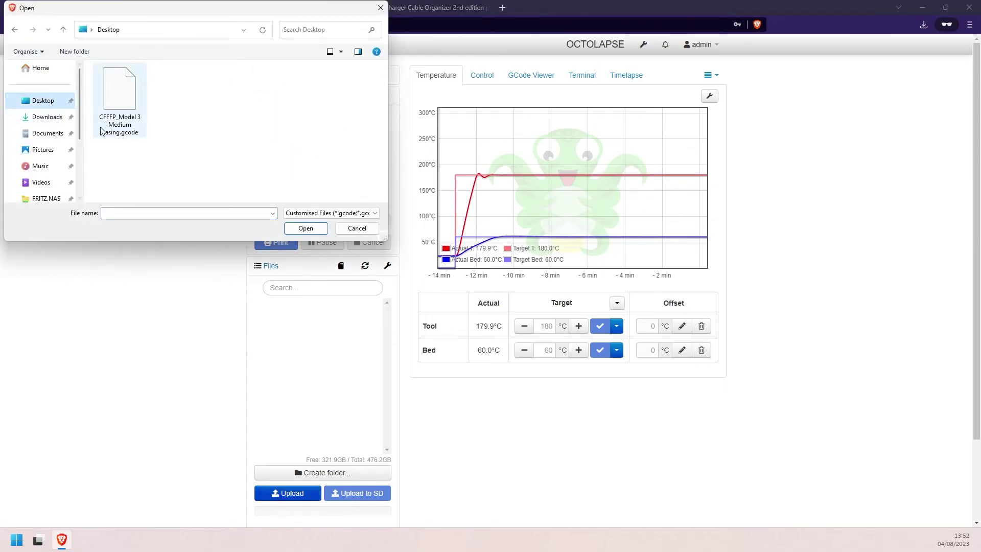
{"action": "double_click", "coordinate": [131, 107]}
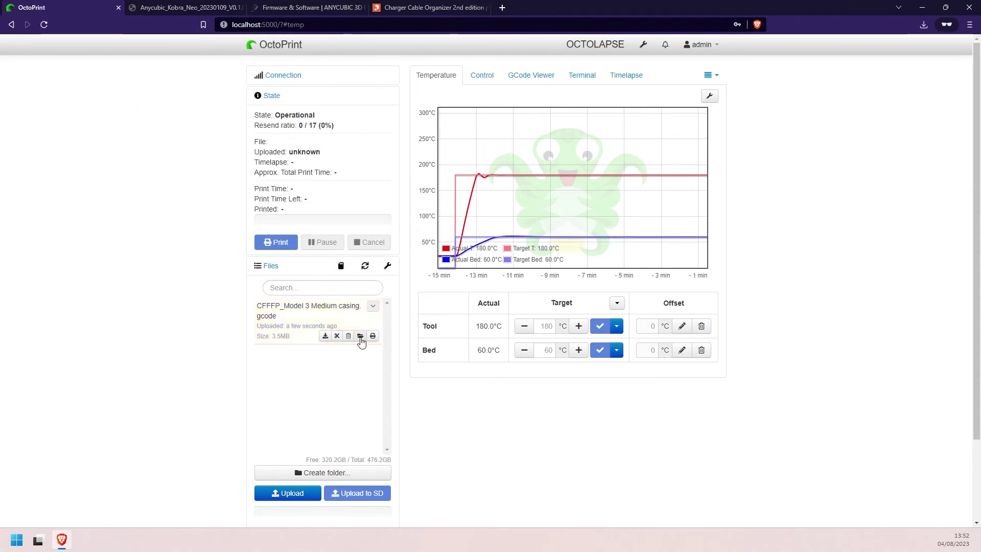
{"action": "left_click", "coordinate": [361, 337]}
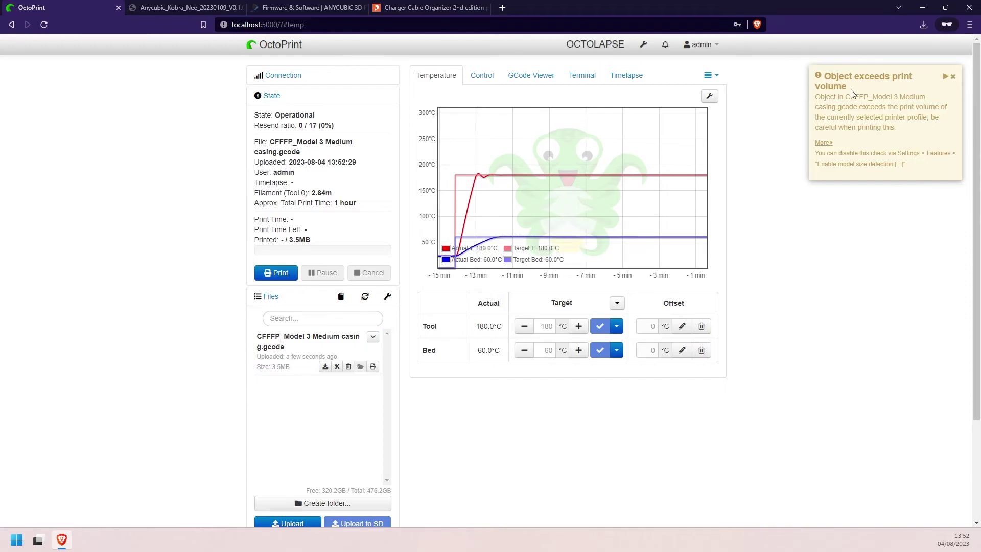
{"action": "left_click", "coordinate": [953, 77]}
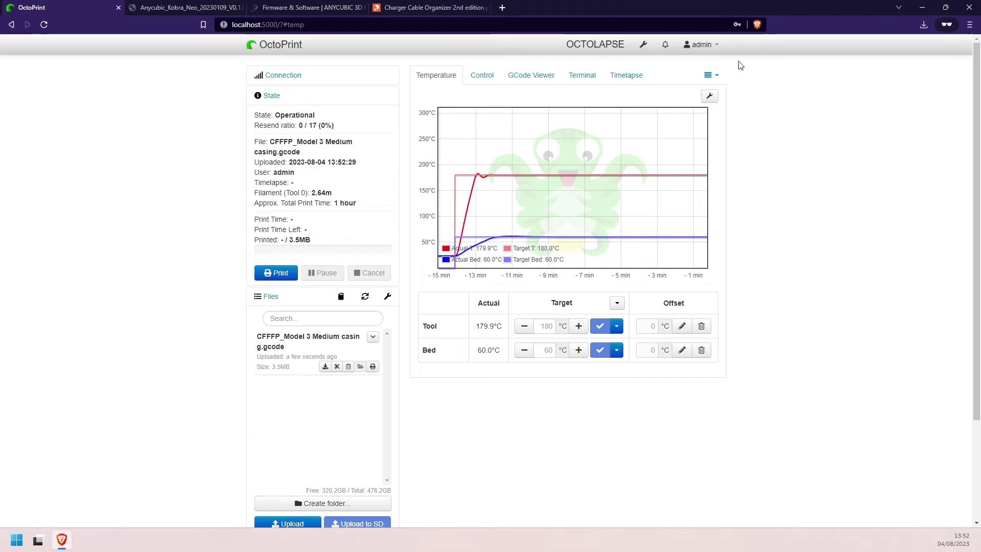
Step: Inspect the loaded casing in the PrettyGCode viewer, orbiting out to see its placement on the bed
{"action": "left_click", "coordinate": [714, 75]}
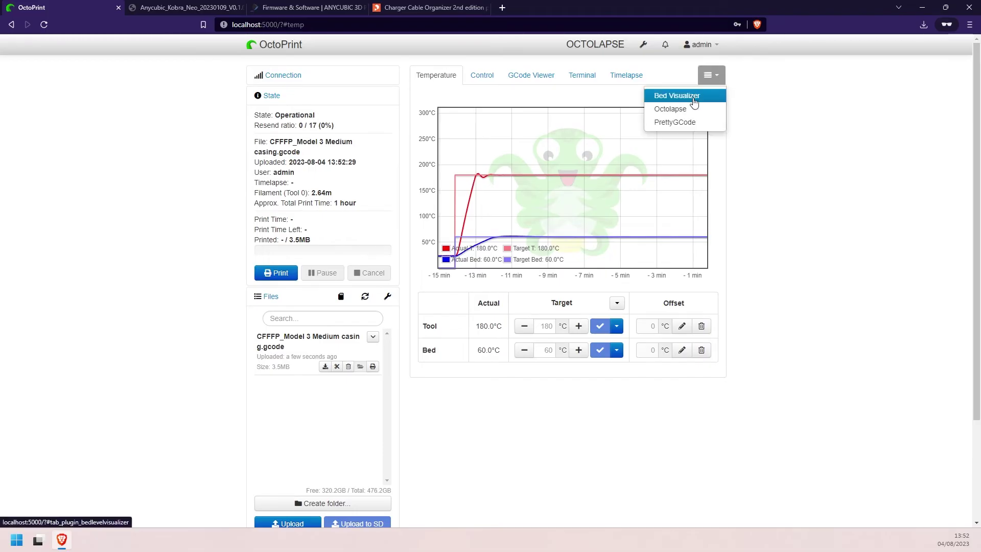
{"action": "left_click", "coordinate": [674, 122]}
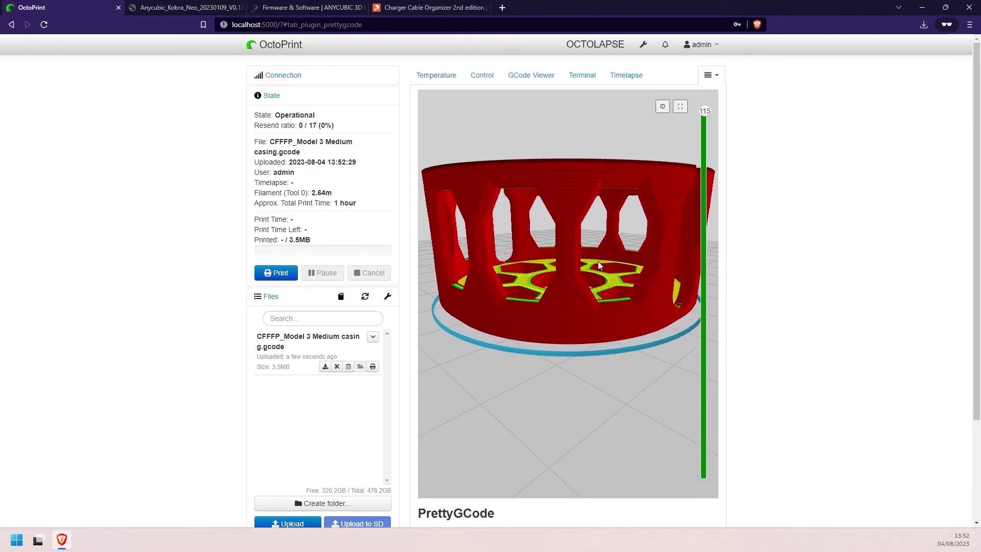
{"action": "mouse_move", "coordinate": [590, 281]}
{"action": "left_mouse_down"}
{"action": "mouse_move", "coordinate": [506, 328]}
{"action": "mouse_move", "coordinate": [464, 280]}
{"action": "mouse_move", "coordinate": [519, 255]}
{"action": "mouse_move", "coordinate": [575, 305]}
{"action": "mouse_move", "coordinate": [578, 281]}
{"action": "left_mouse_up"}
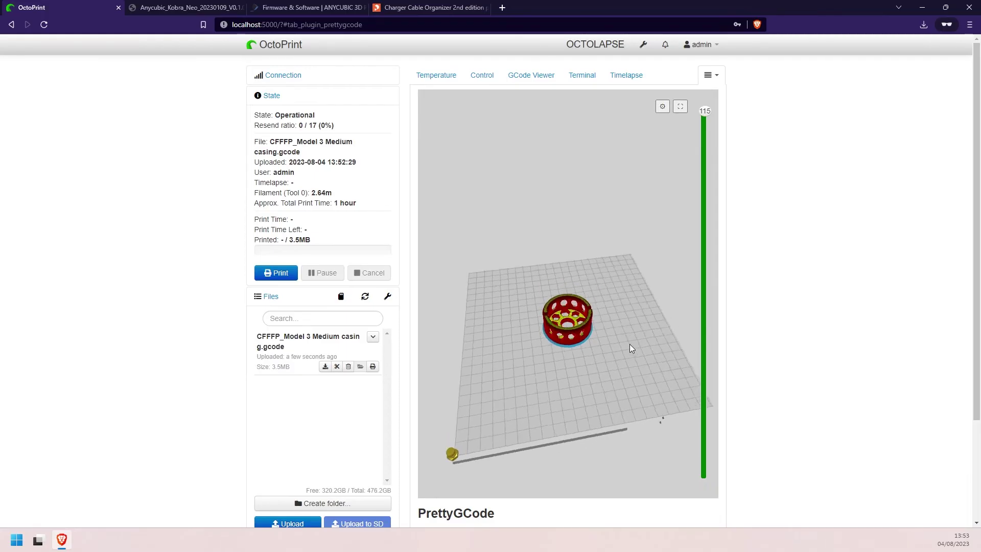
Step: Open Octolapse and review the run configuration, including printer, stabilization, trigger, rendering, camera and logging settings
{"action": "left_click", "coordinate": [710, 76]}
{"action": "left_click", "coordinate": [686, 111]}
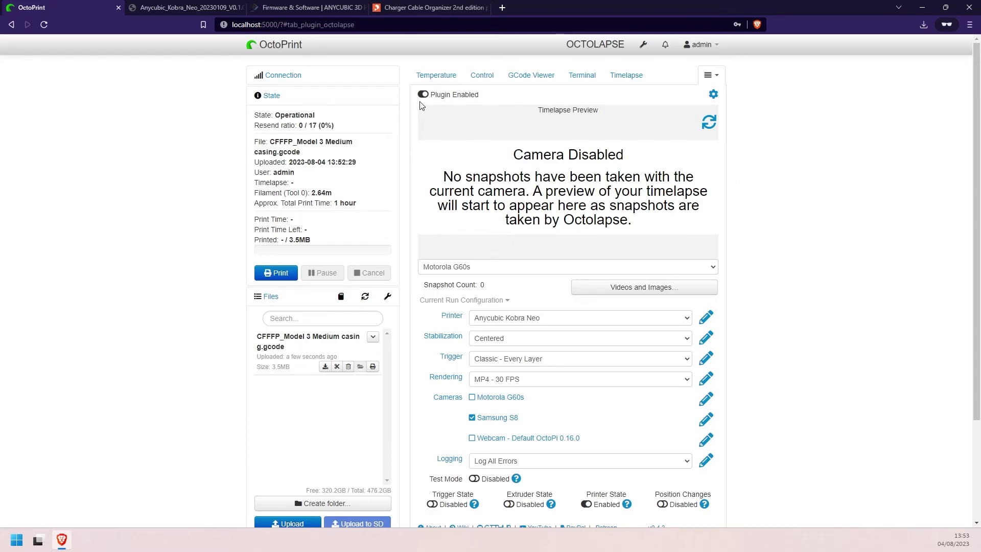
{"action": "scroll", "coordinate": [593, 212], "scroll_direction": "down", "scroll_amount": 3}
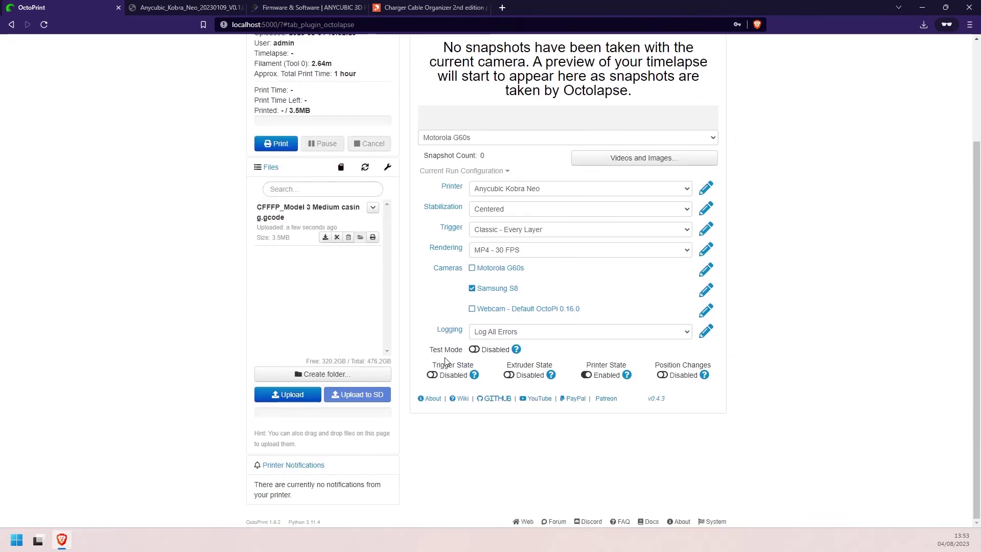
{"action": "scroll", "coordinate": [726, 279], "scroll_direction": "up", "scroll_amount": 1}
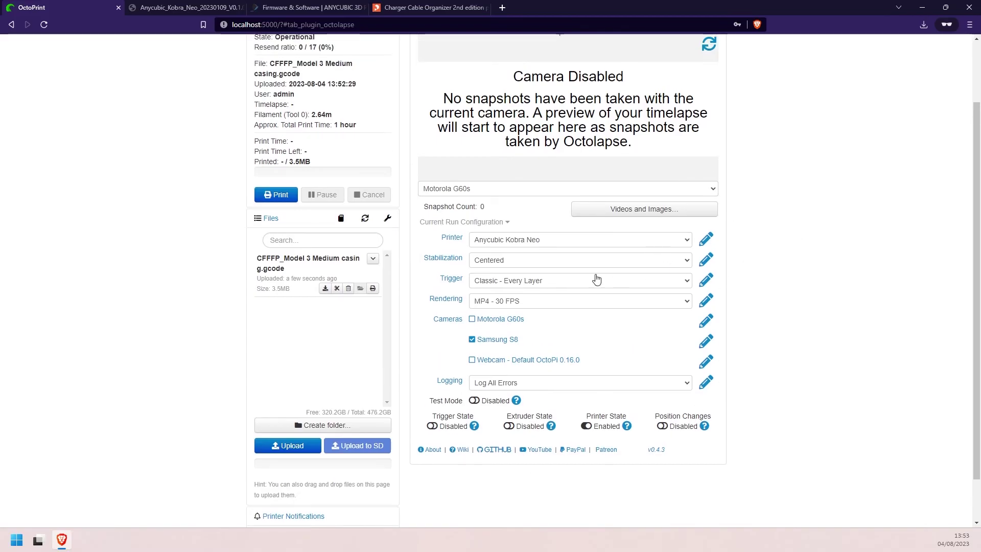
{"action": "scroll", "coordinate": [649, 347], "scroll_direction": "up", "scroll_amount": 2}
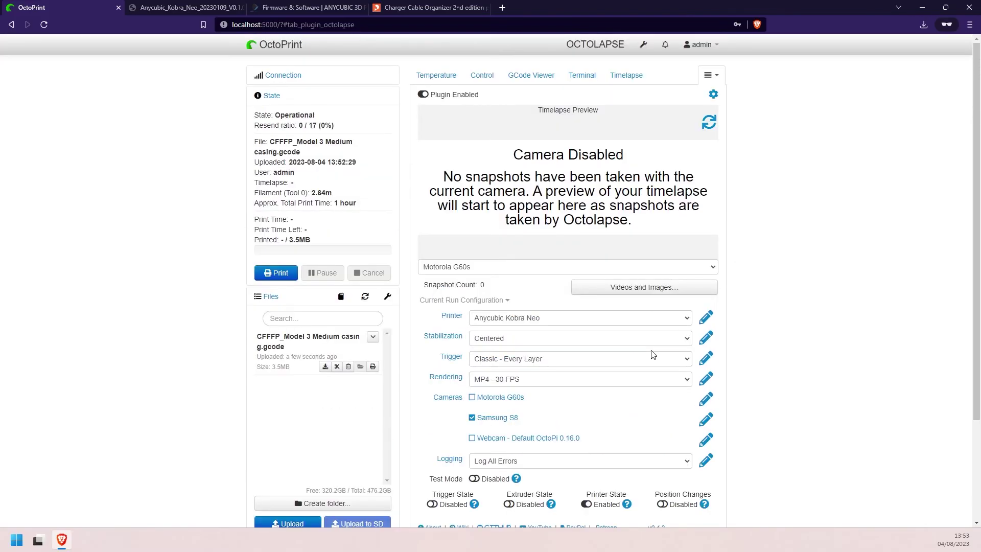
Step: Inspect the saved bed mesh in the Bed Visualizer, orbiting it and probing heights at its low and high areas
{"action": "left_click", "coordinate": [712, 75]}
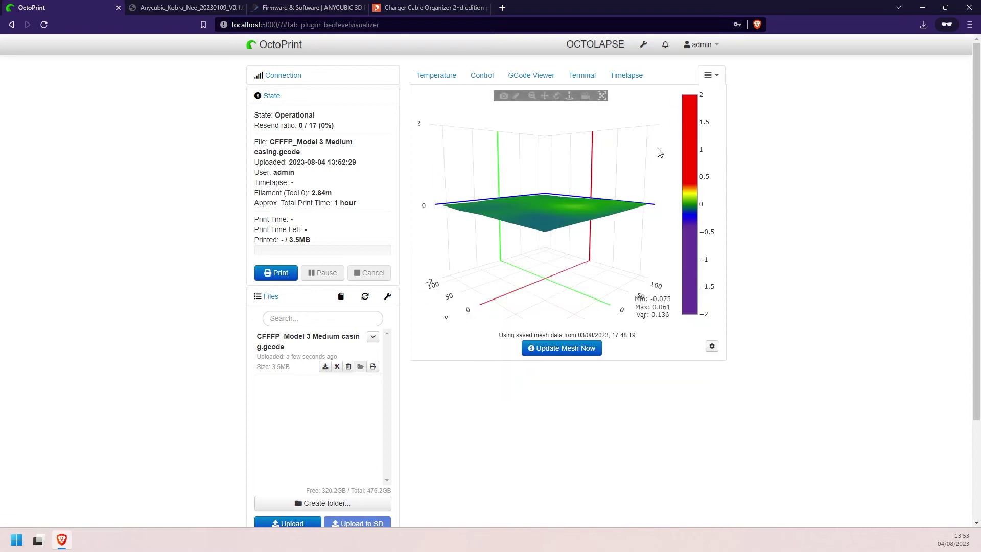
{"action": "left_click_drag", "start_coordinate": [553, 275], "coordinate": [538, 240]}
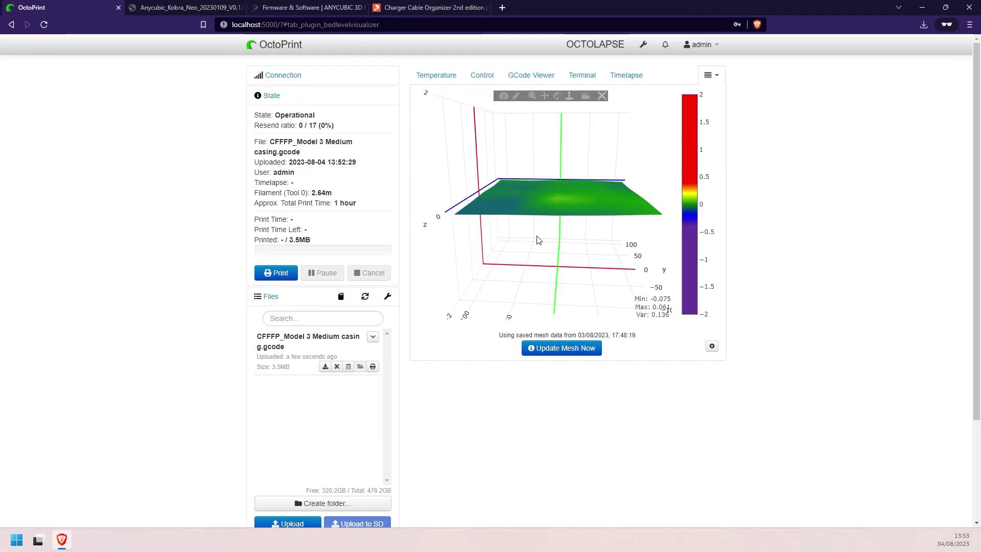
{"action": "left_click_drag", "start_coordinate": [541, 237], "coordinate": [554, 265]}
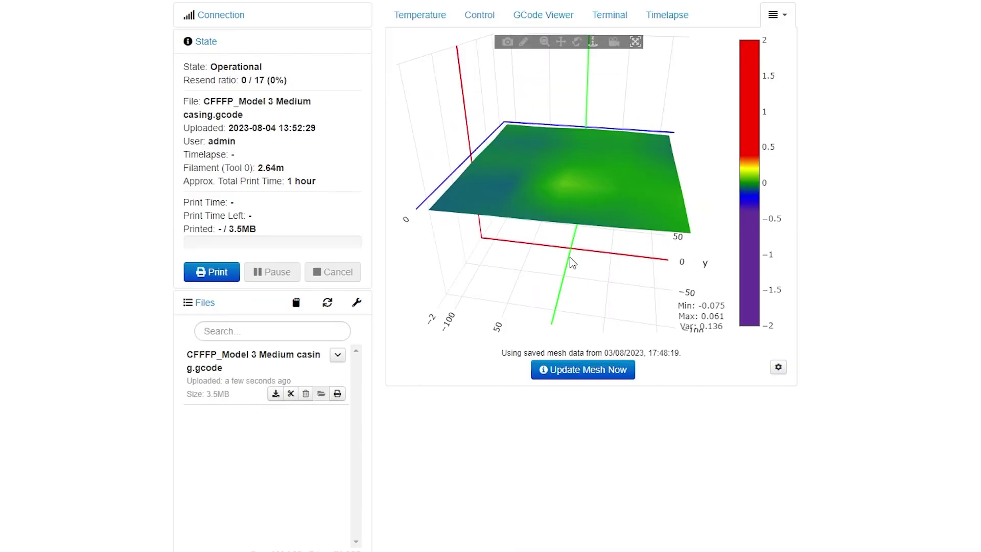
{"action": "mouse_move", "coordinate": [570, 196]}
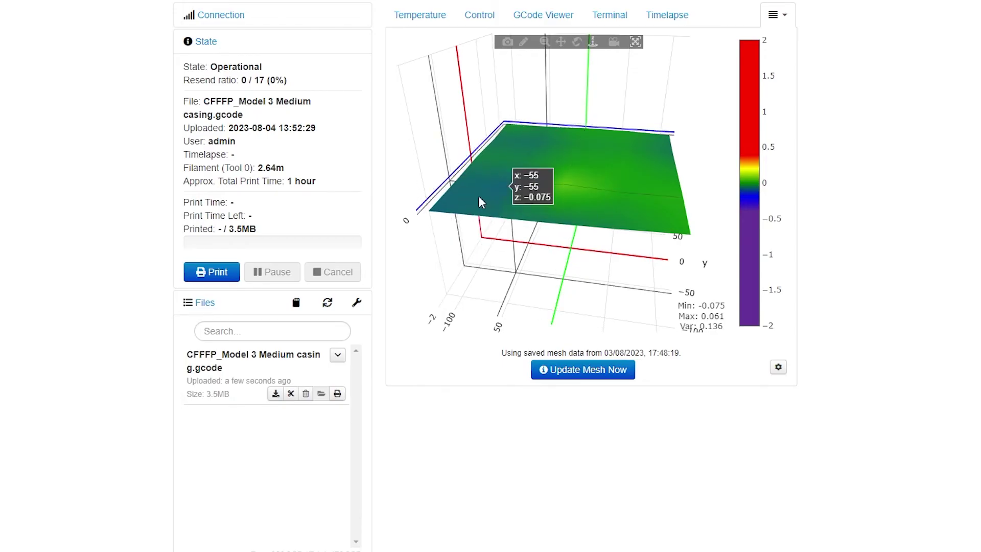
{"action": "mouse_move", "coordinate": [465, 216]}
{"action": "mouse_move", "coordinate": [555, 215]}
{"action": "mouse_move", "coordinate": [554, 214]}
{"action": "left_mouse_down"}
{"action": "mouse_move", "coordinate": [569, 227]}
{"action": "mouse_move", "coordinate": [572, 216]}
{"action": "mouse_move", "coordinate": [543, 206]}
{"action": "left_mouse_up"}
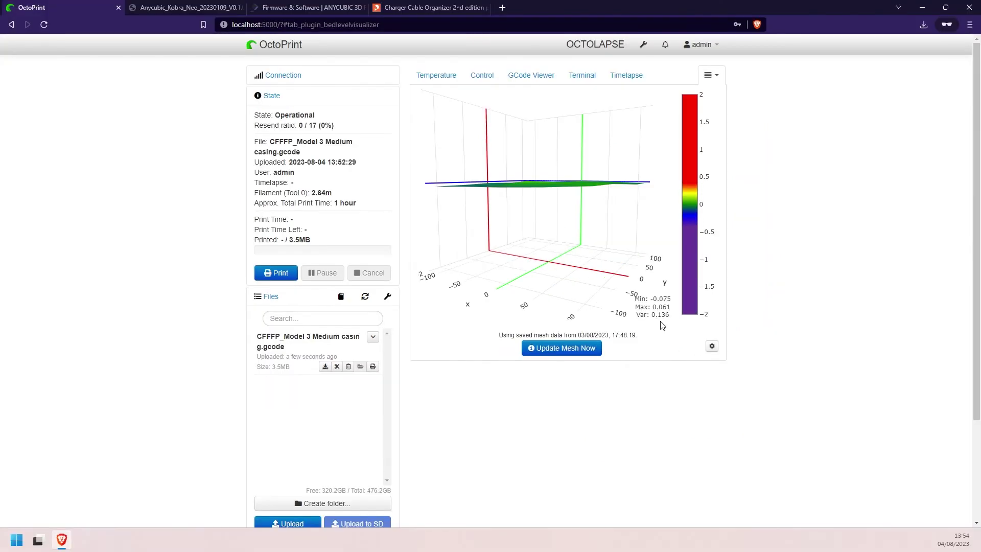
Step: Check the printer's live camera view, test the Samsung S8 camera's snapshot address in its Octolapse profile, and save the profile
{"action": "left_click", "coordinate": [482, 76]}
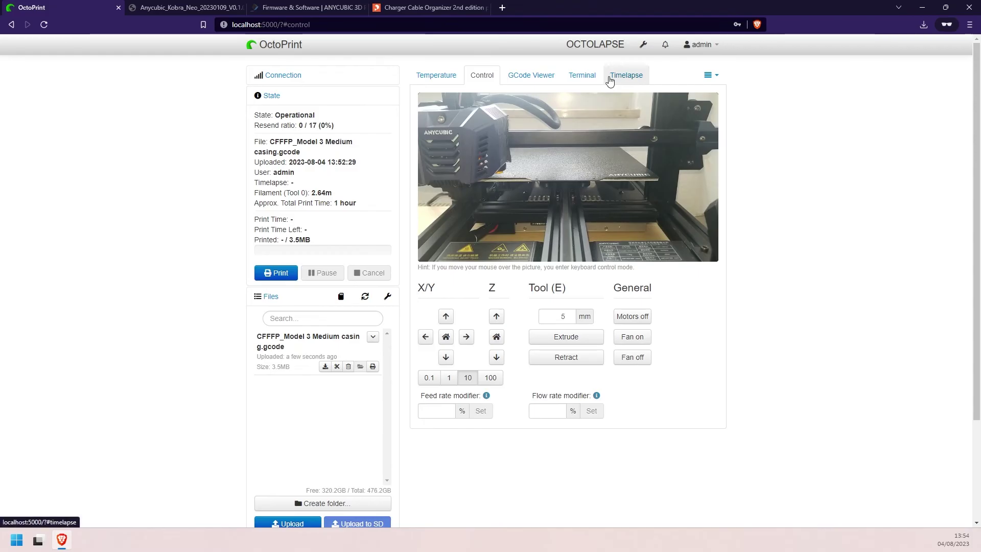
{"action": "left_click", "coordinate": [595, 44]}
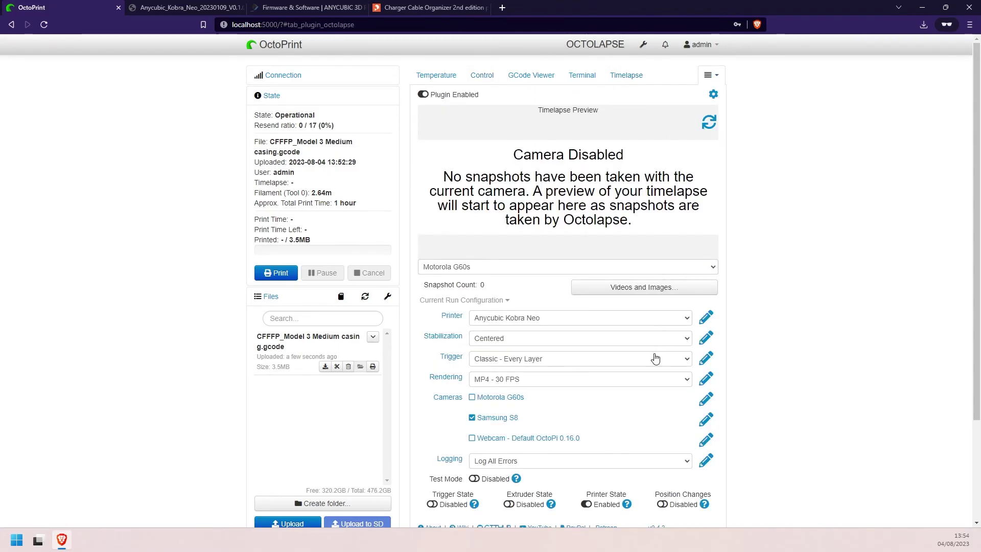
{"action": "left_click", "coordinate": [706, 420]}
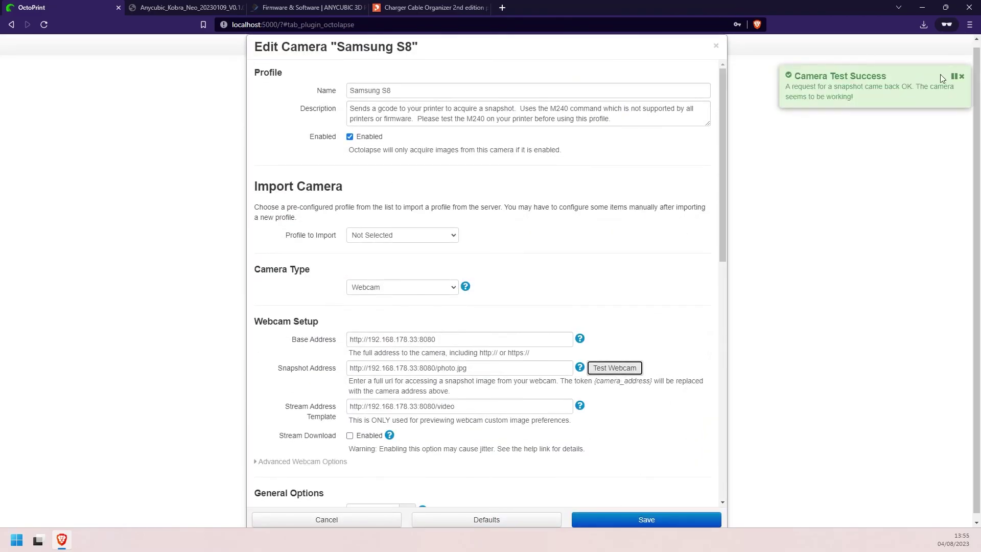
{"action": "left_click", "coordinate": [961, 76]}
{"action": "left_click", "coordinate": [578, 520]}
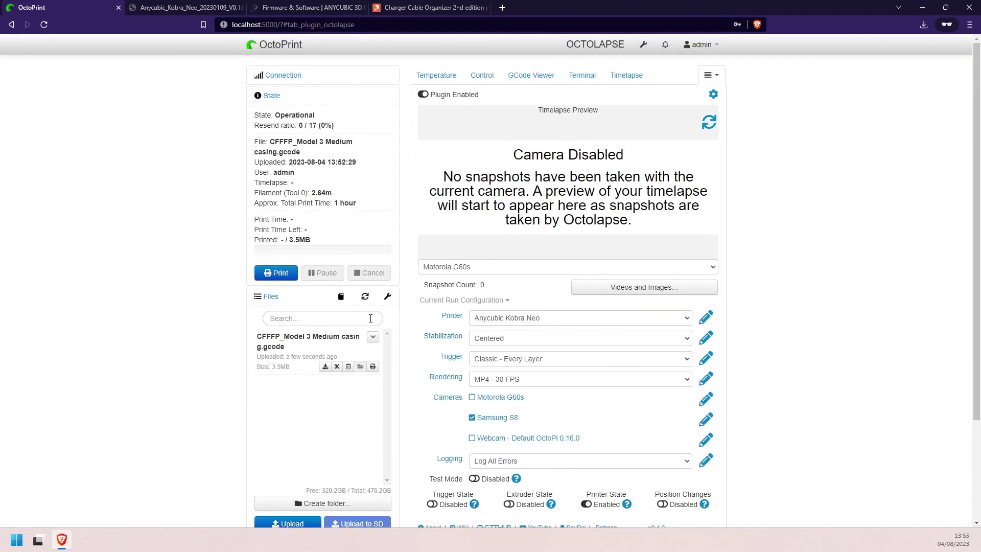
Step: Check the tool and bed temperatures and start printing the loaded CFFFP_Model 3 Medium casing.gcode
{"action": "left_click", "coordinate": [280, 273]}
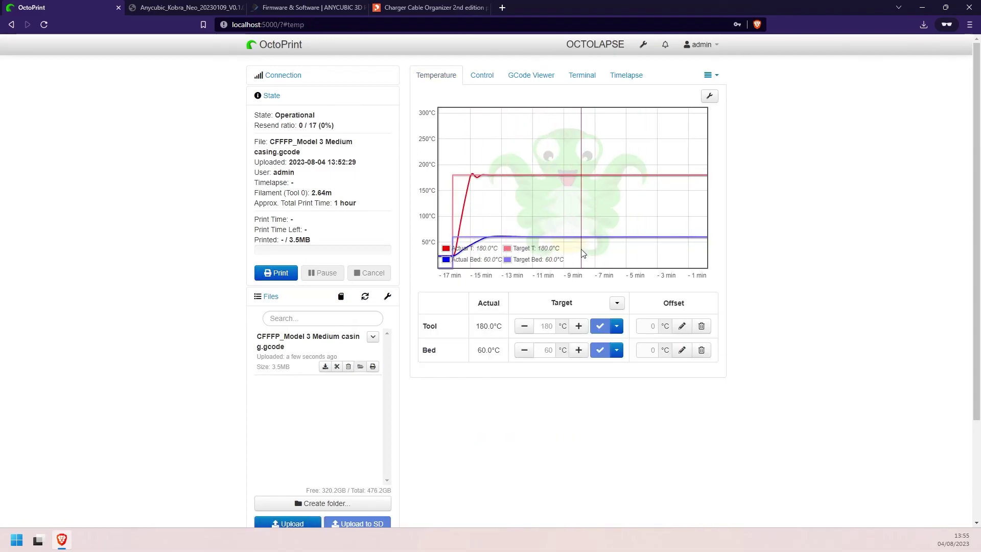
{"action": "left_click", "coordinate": [284, 276]}
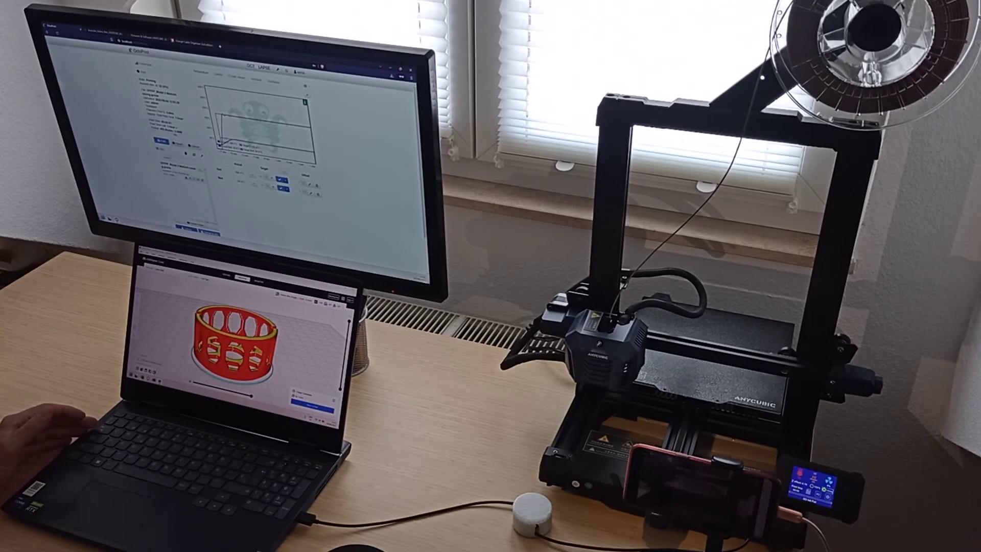
{"action": "left_click", "coordinate": [218, 74]}
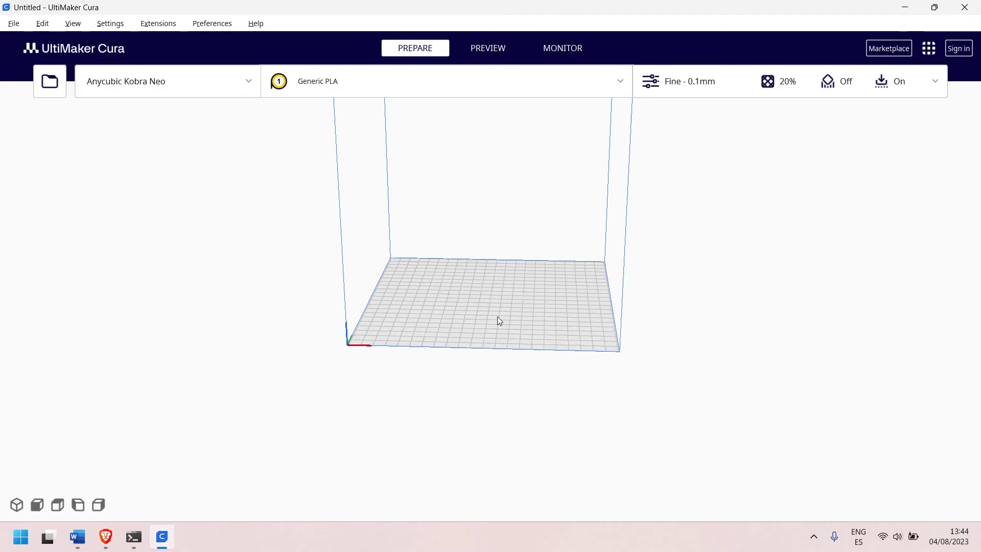
{"action": "mouse_move", "coordinate": [498, 317]}
{"action": "right_mouse_down"}
{"action": "mouse_move", "coordinate": [512, 350]}
{"action": "mouse_move", "coordinate": [504, 305]}
{"action": "right_mouse_up"}
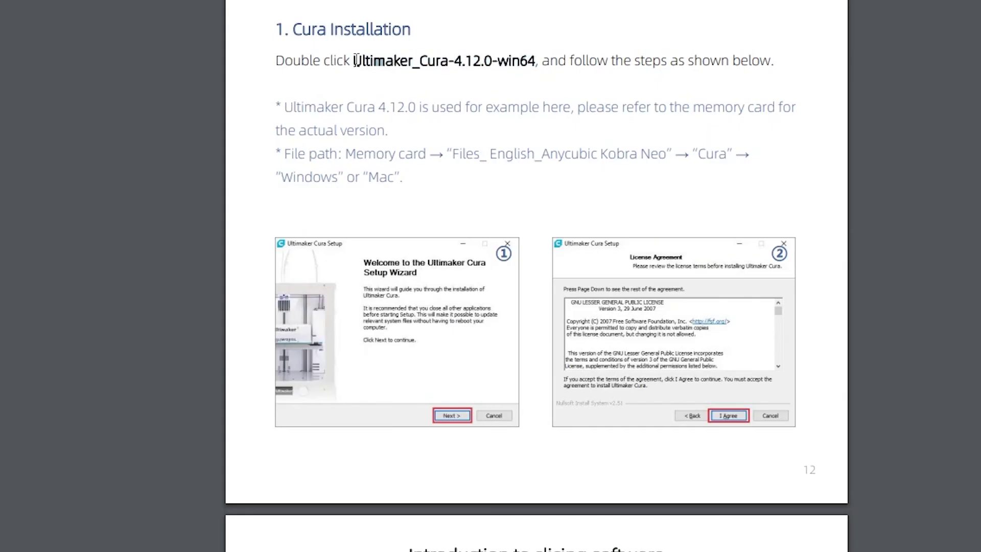
{"action": "left_click_drag", "start_coordinate": [356, 60], "coordinate": [449, 61]}
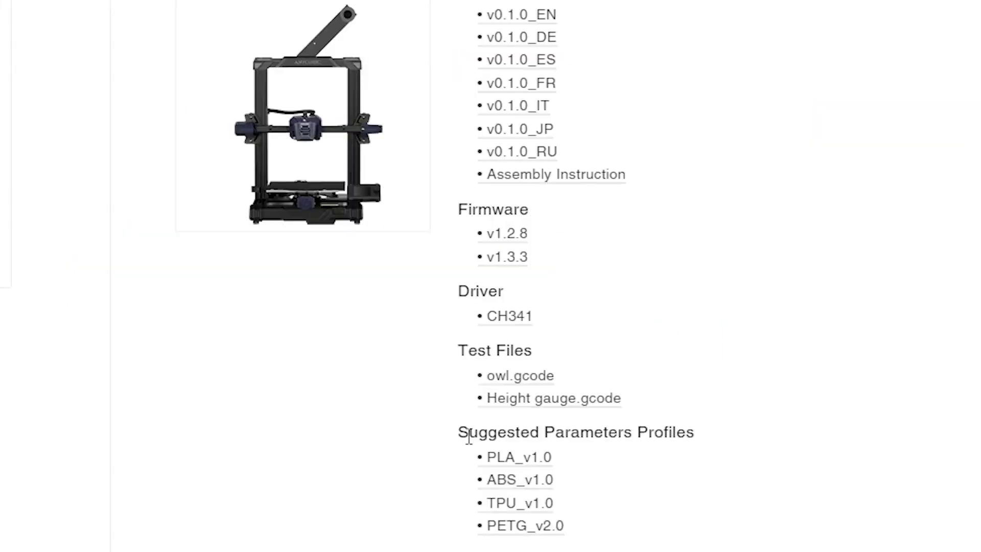
{"action": "left_click_drag", "start_coordinate": [460, 432], "coordinate": [687, 414]}
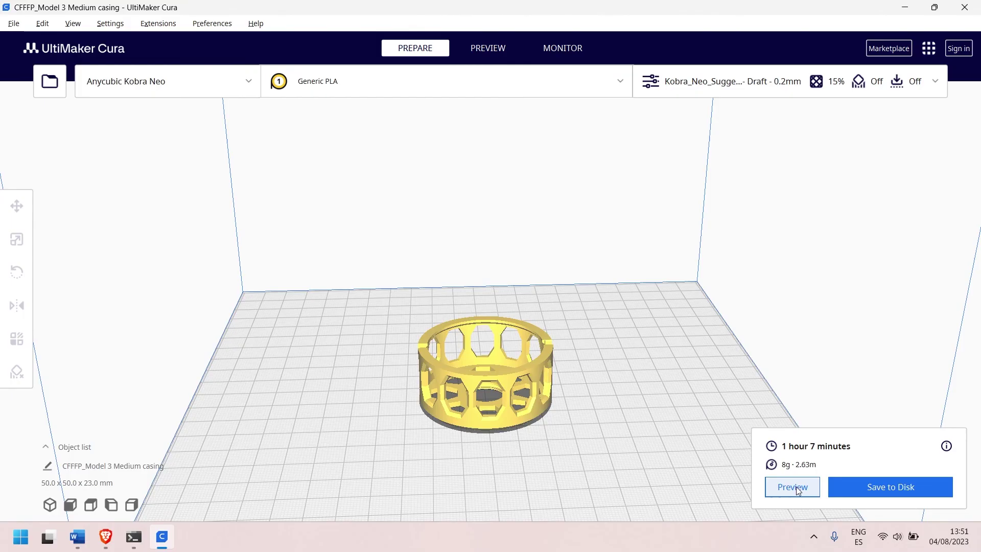
Step: Preview the sliced casing's layers in UltiMaker Cura and examine its walls and openings up close
{"action": "left_click", "coordinate": [792, 486]}
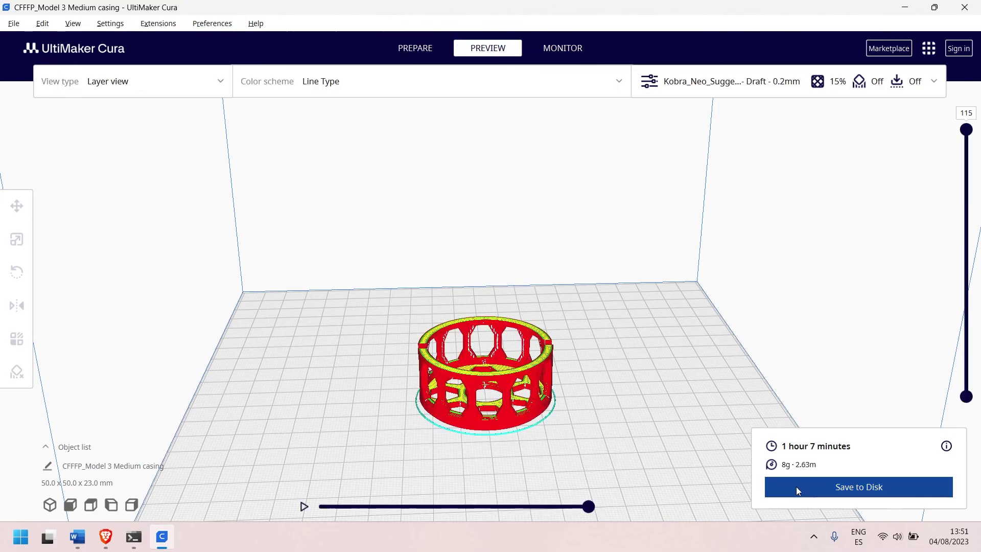
{"action": "scroll", "coordinate": [455, 444], "scroll_direction": "up", "scroll_amount": 5}
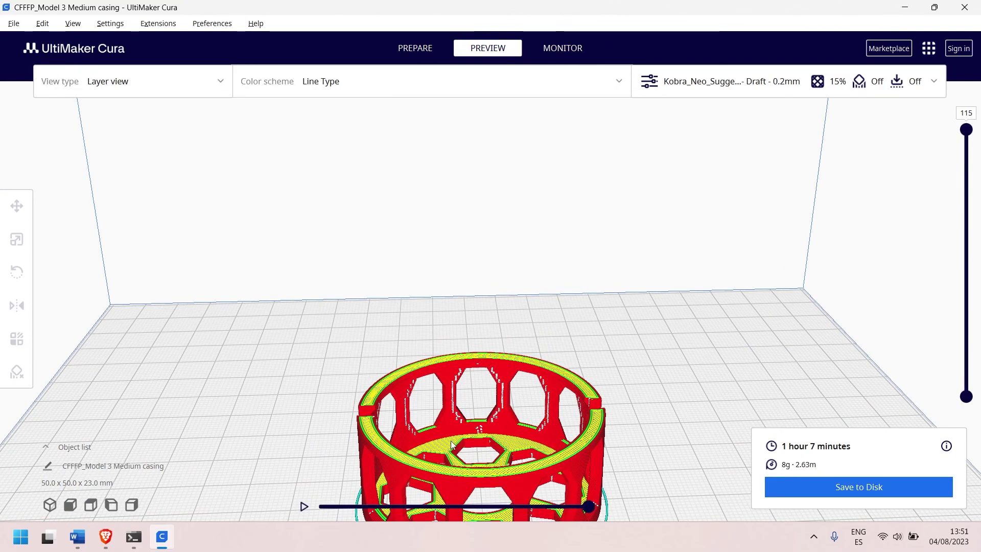
{"action": "middle_click_drag", "start_coordinate": [465, 441], "coordinate": [469, 321]}
{"action": "scroll", "coordinate": [469, 321], "scroll_direction": "up", "scroll_amount": 2}
{"action": "scroll", "coordinate": [485, 315], "scroll_direction": "down", "scroll_amount": 3}
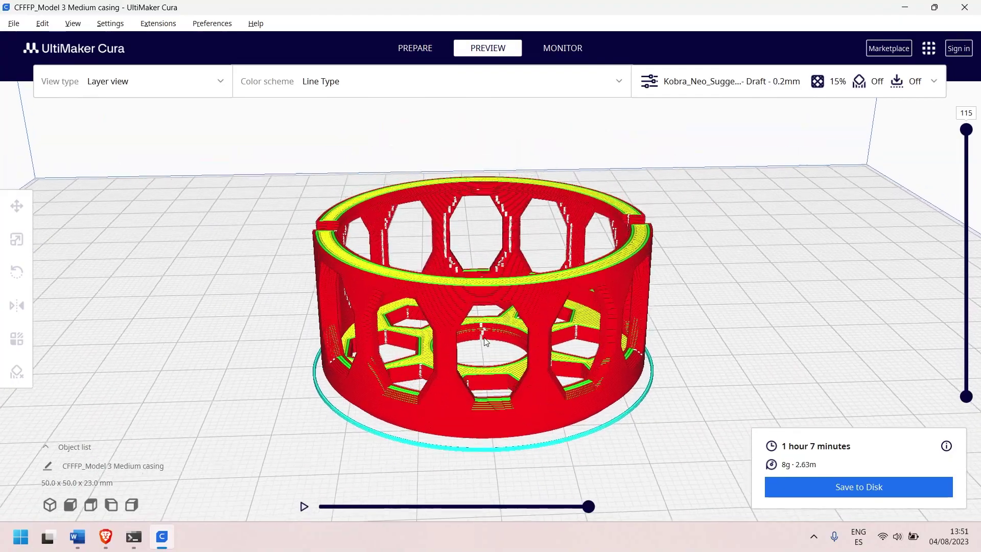